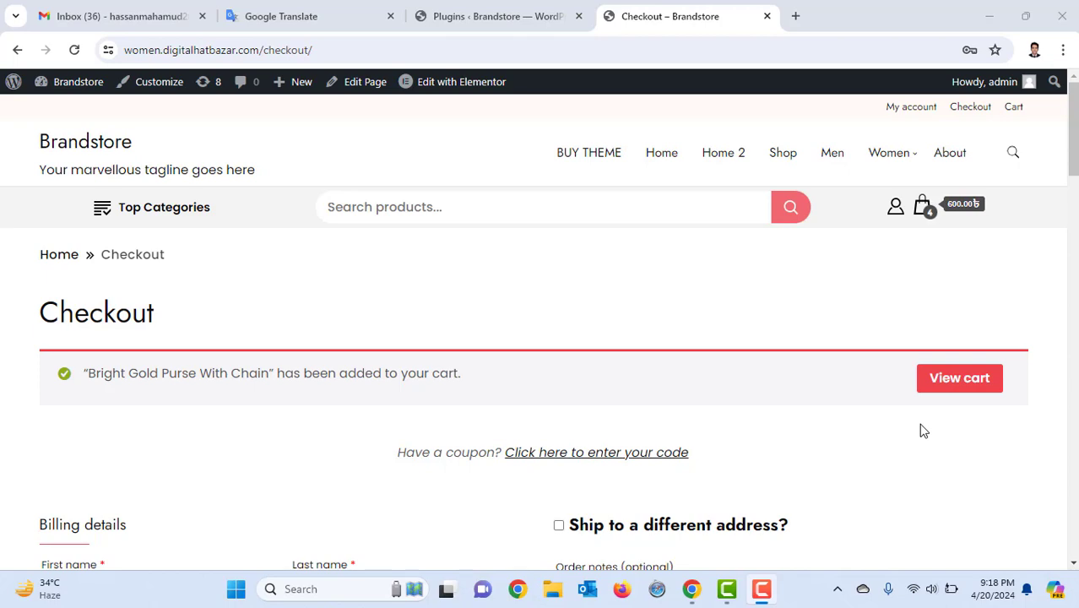
From the store's home page, add the Black Over-the-shoulder Handbag to the cart and reach checkout
click(649, 157)
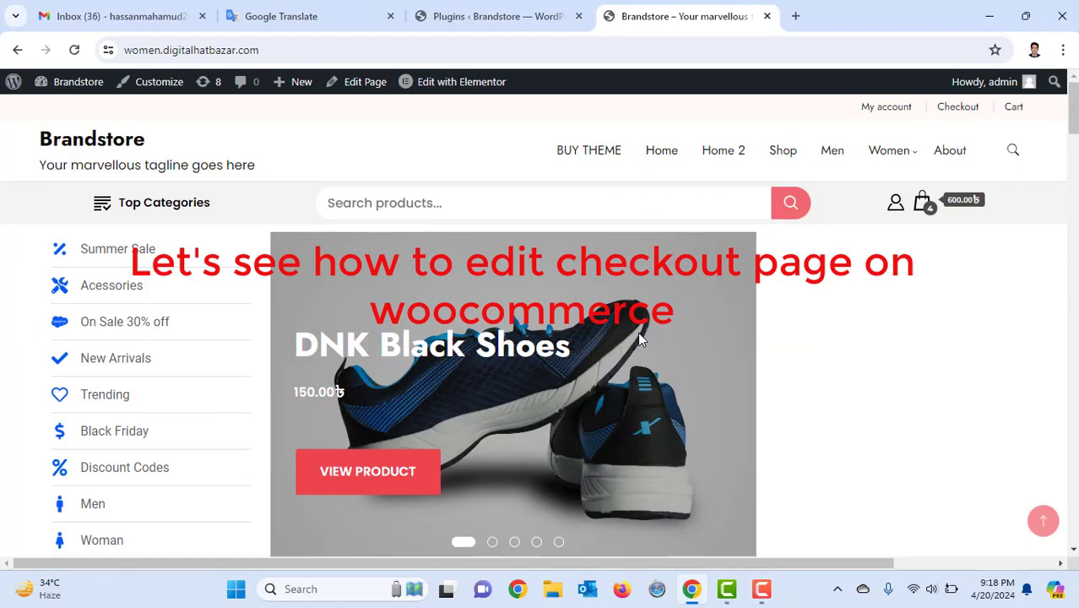
scroll(641, 337, down, 5)
scroll(642, 340, down, 3)
click(448, 395)
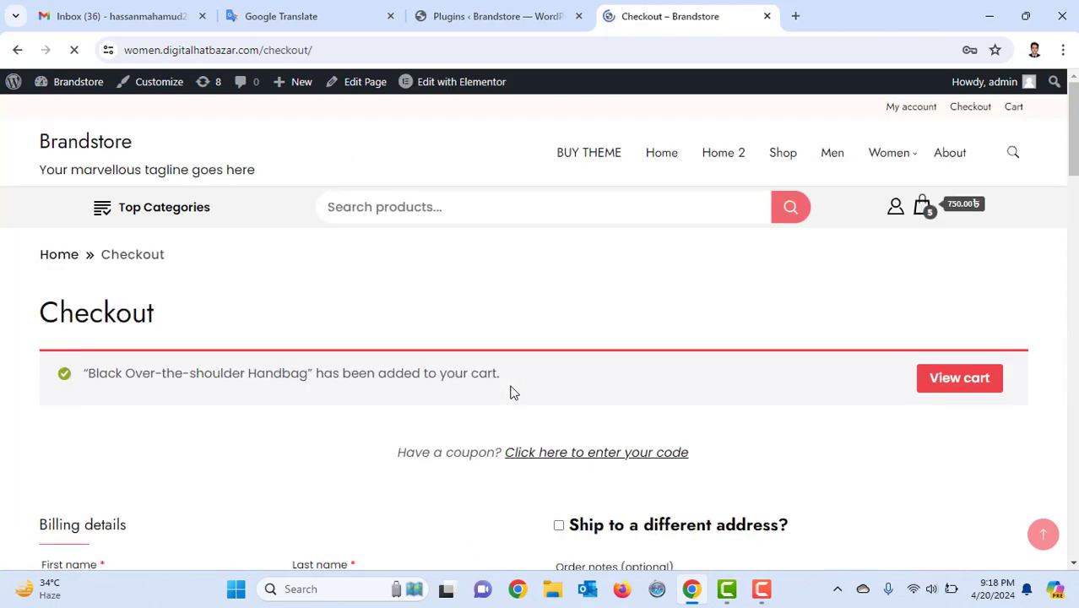
Examine the checkout page's heading and billing fields, from first and last name down to postcode, phone and email address
scroll(515, 393, down, 4)
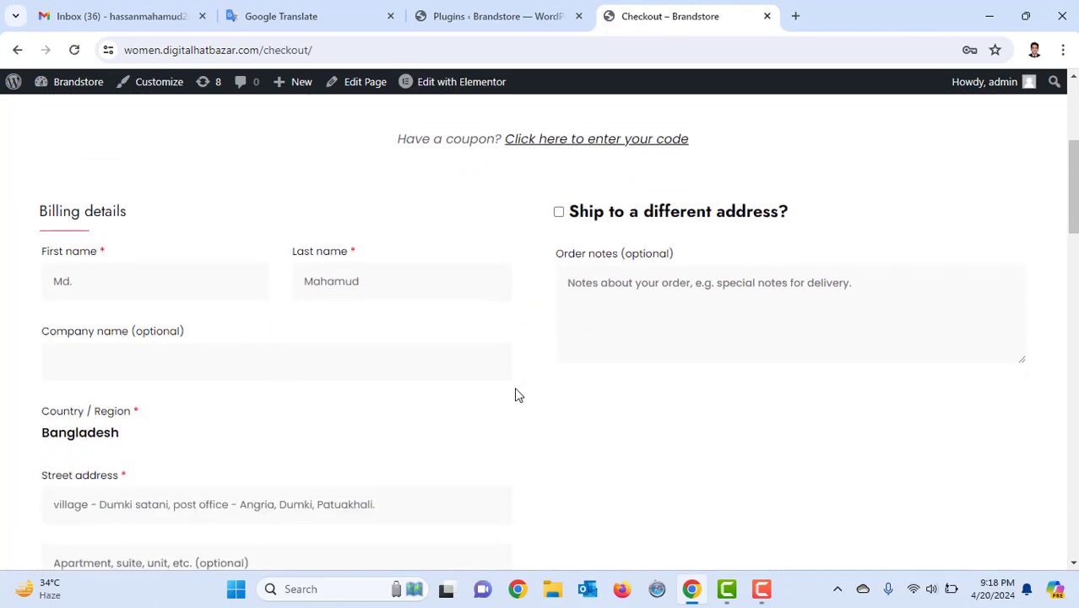
scroll(518, 394, up, 3)
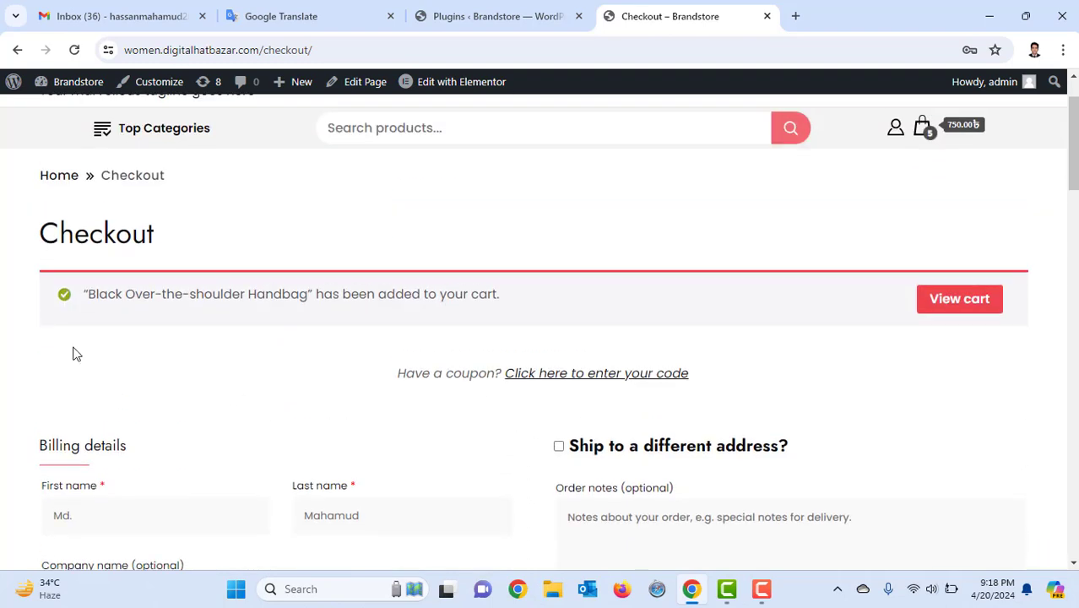
drag(91, 240, 72, 282)
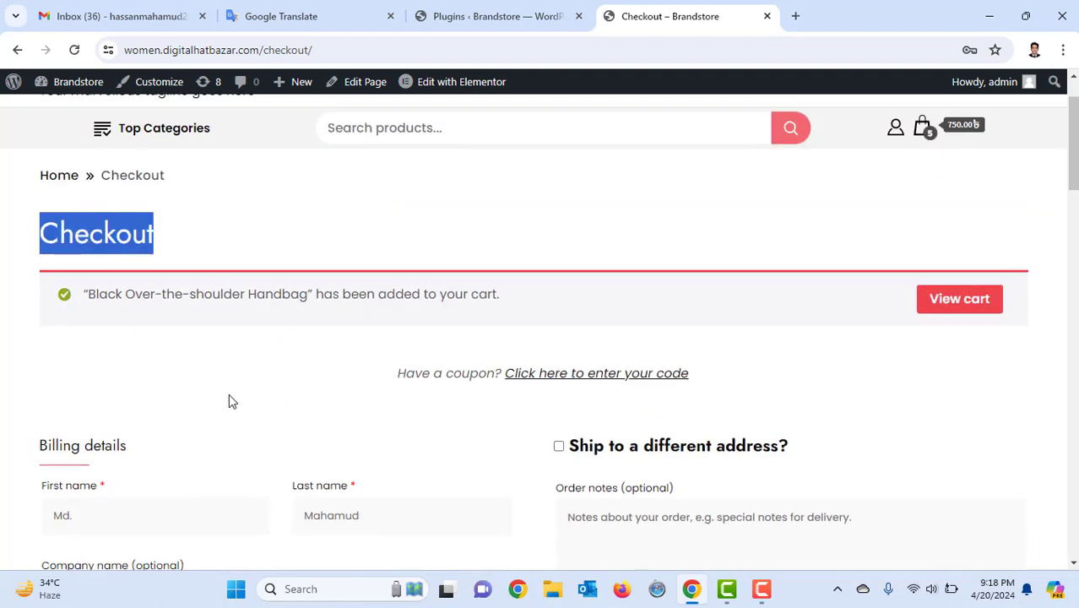
scroll(229, 394, down, 3)
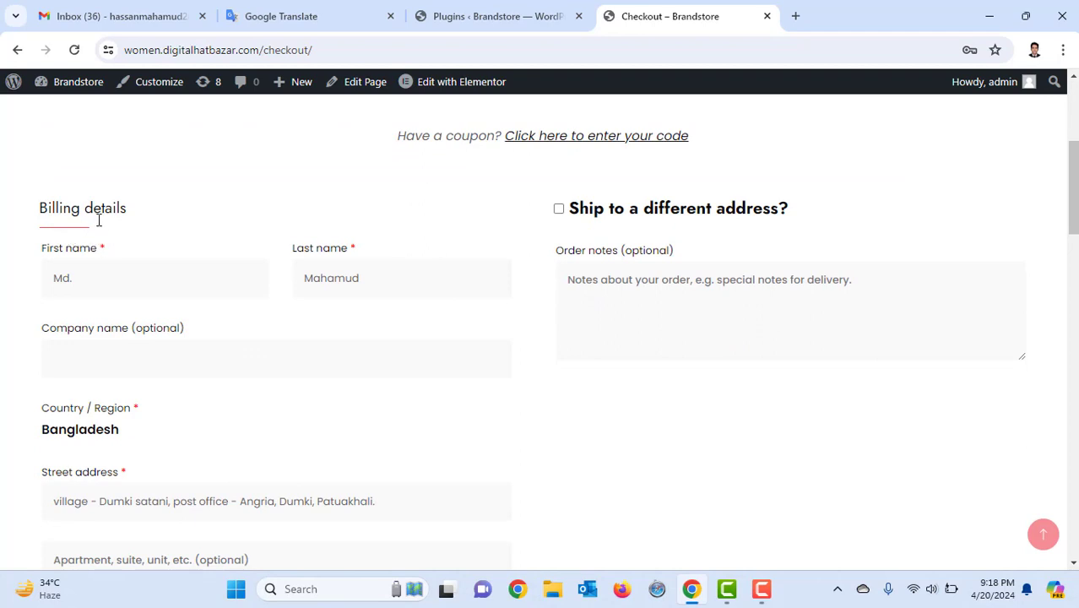
drag(146, 218, 32, 216)
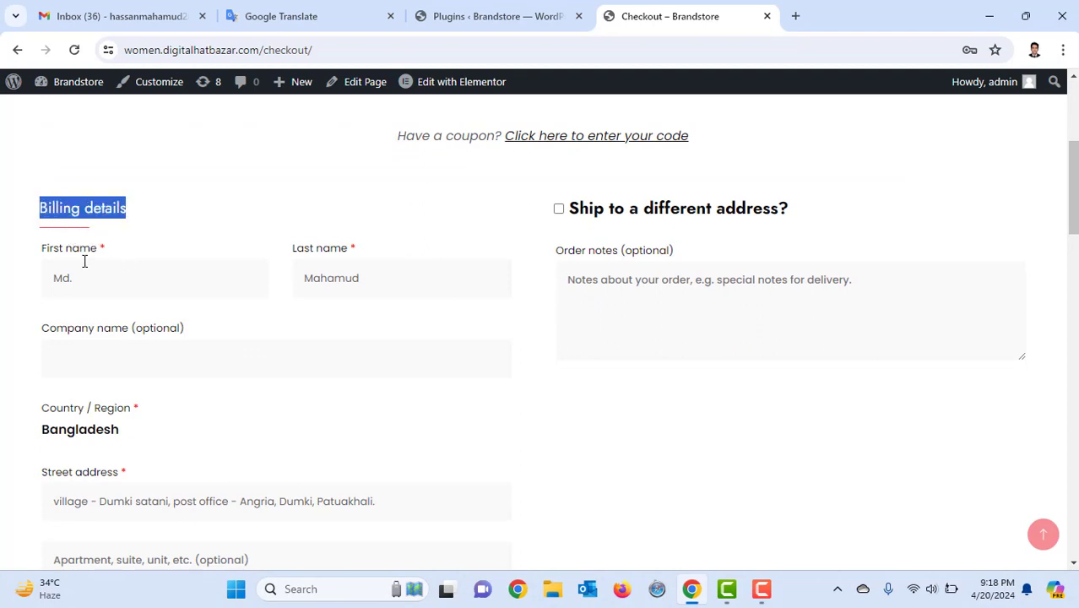
drag(112, 250, 37, 250)
drag(373, 262, 278, 253)
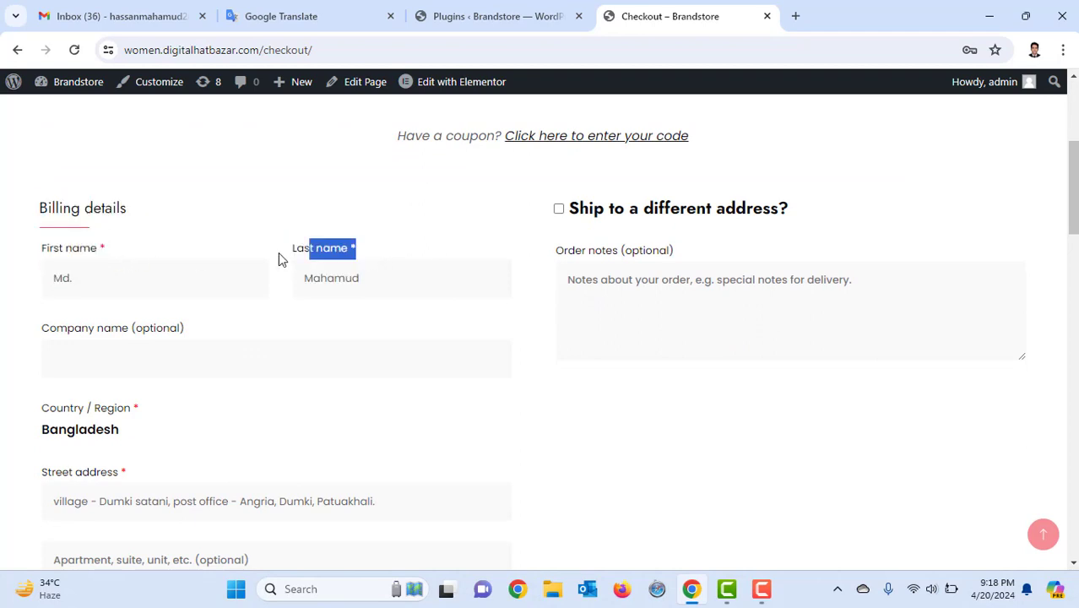
scroll(127, 342, down, 3)
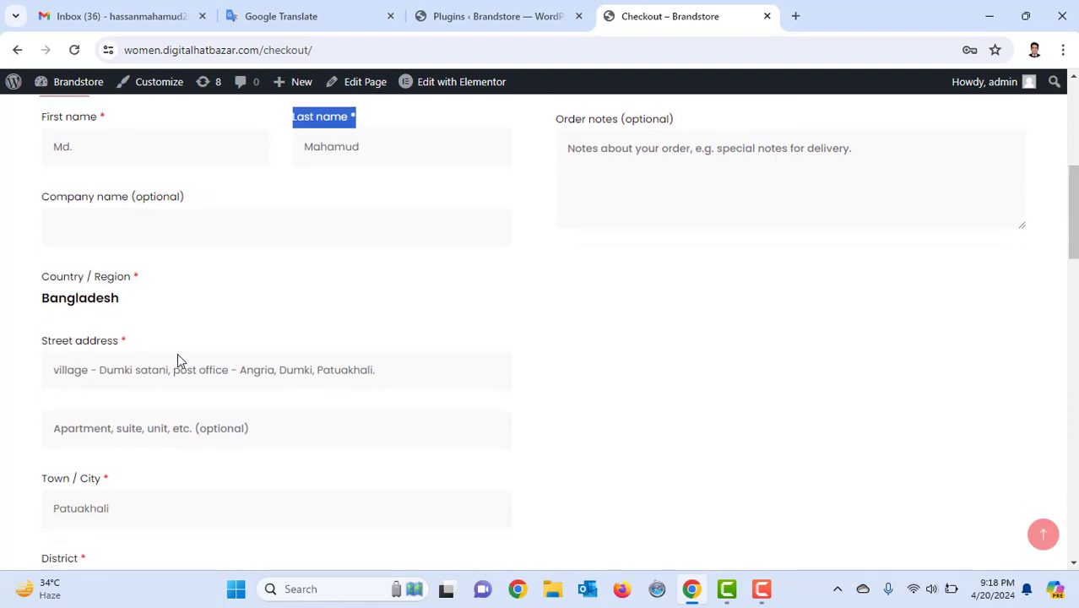
drag(144, 244, 63, 234)
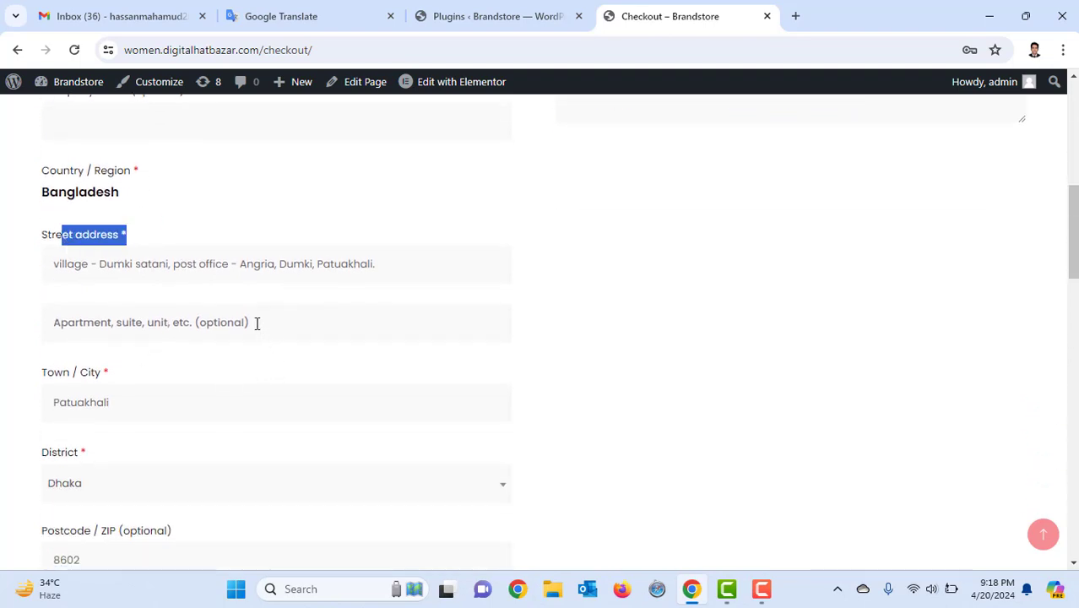
click(99, 322)
scroll(133, 374, down, 2)
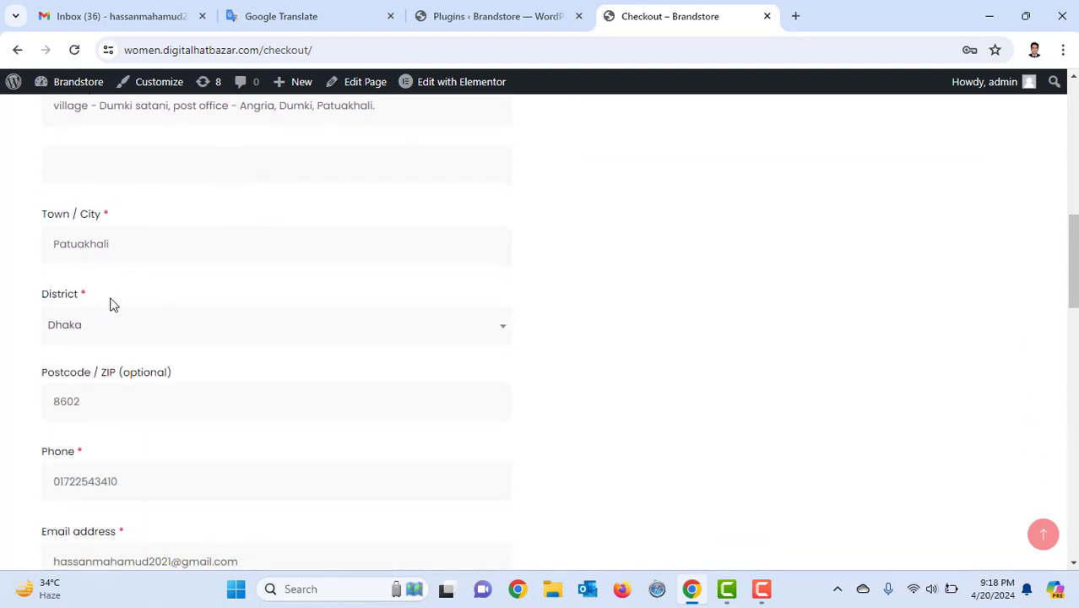
scroll(84, 320, down, 1)
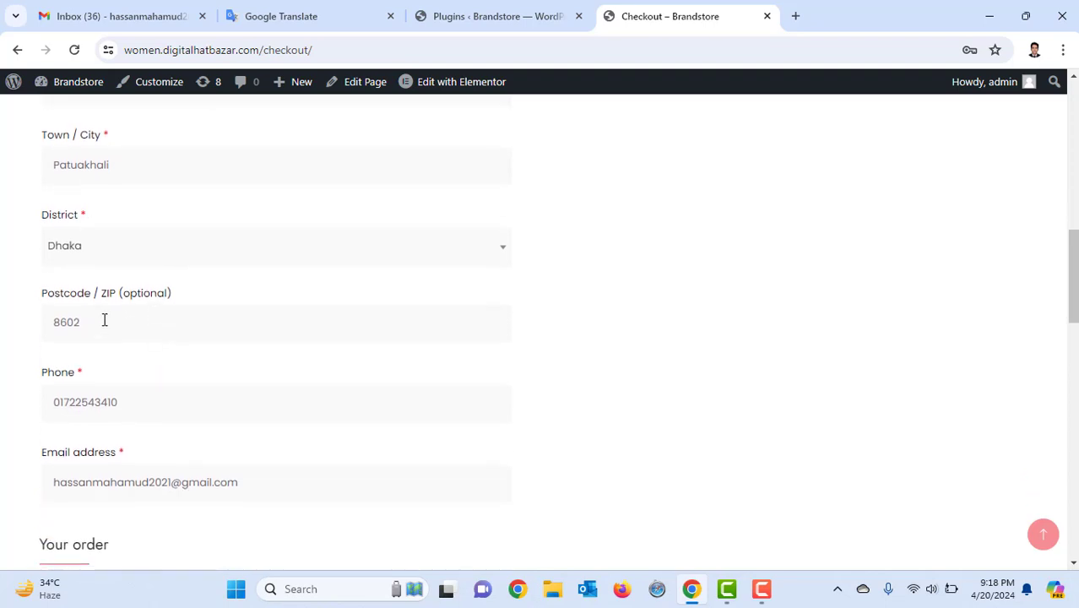
drag(205, 297, 33, 306)
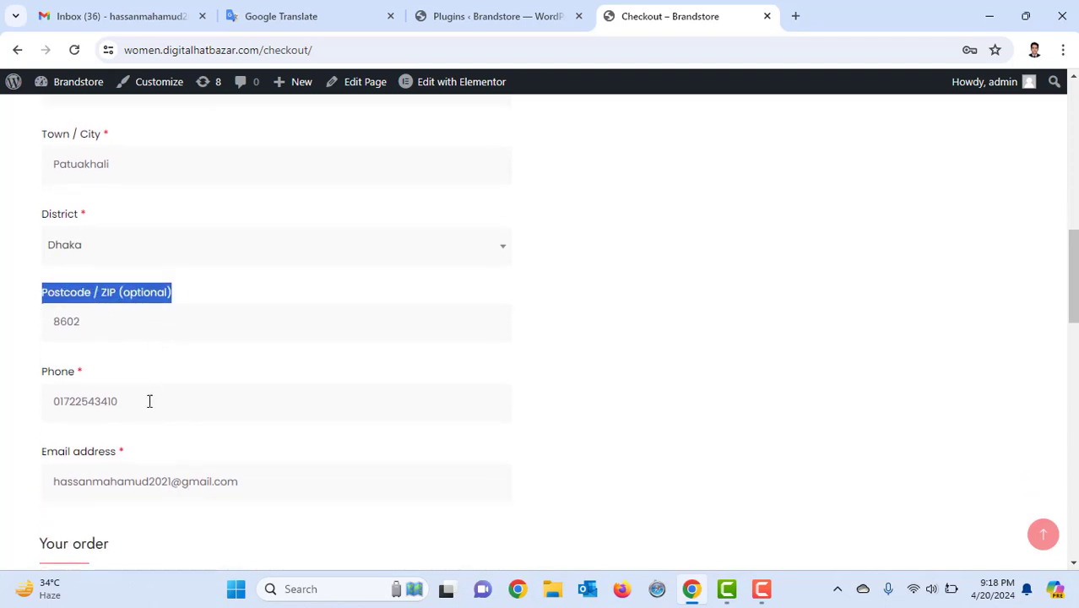
scroll(150, 400, down, 2)
drag(135, 297, 46, 298)
Review the whole checkout form again, from the page heading through the billing fields to the order section
scroll(150, 406, up, 6)
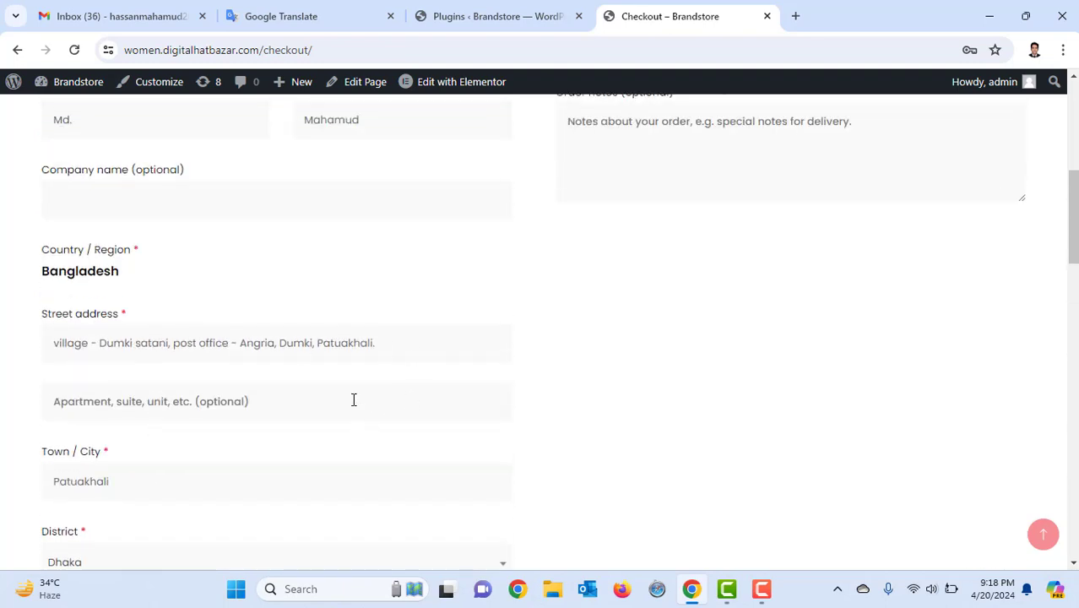
scroll(354, 399, up, 2)
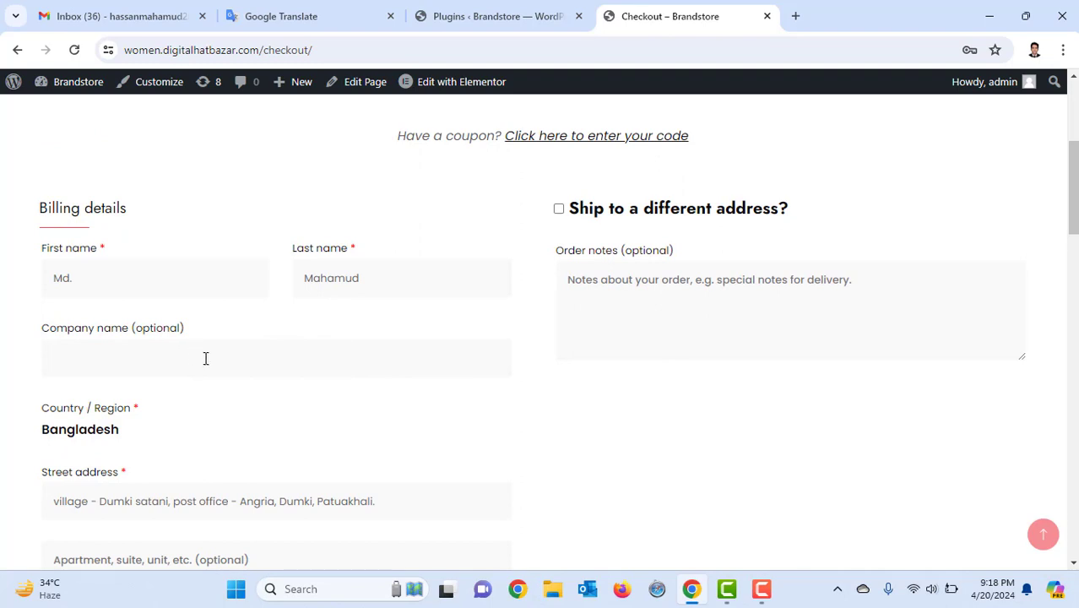
scroll(205, 359, down, 5)
scroll(183, 366, up, 3)
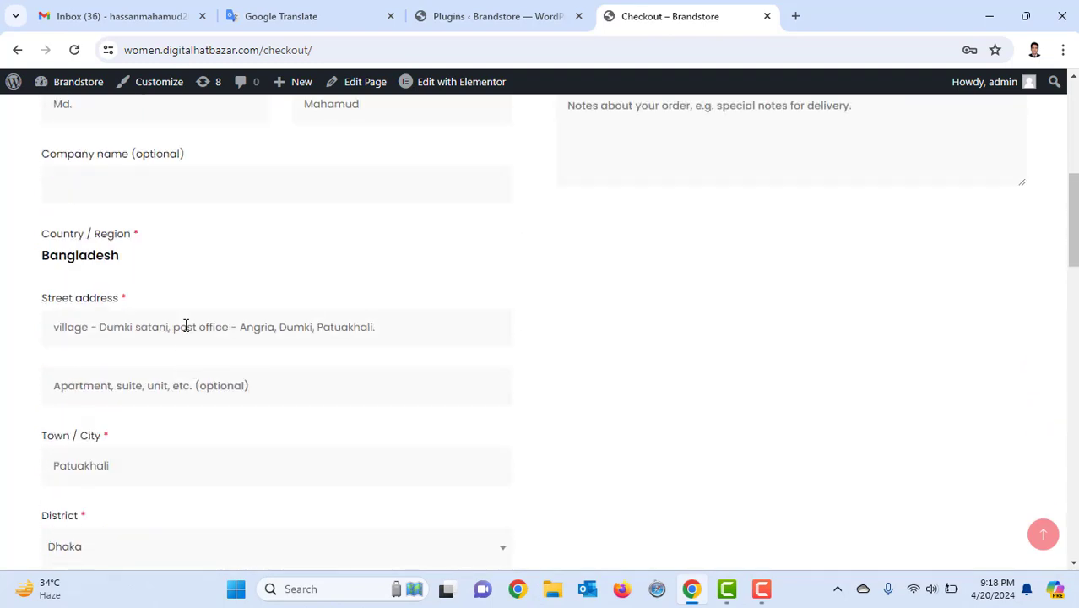
scroll(193, 384, down, 6)
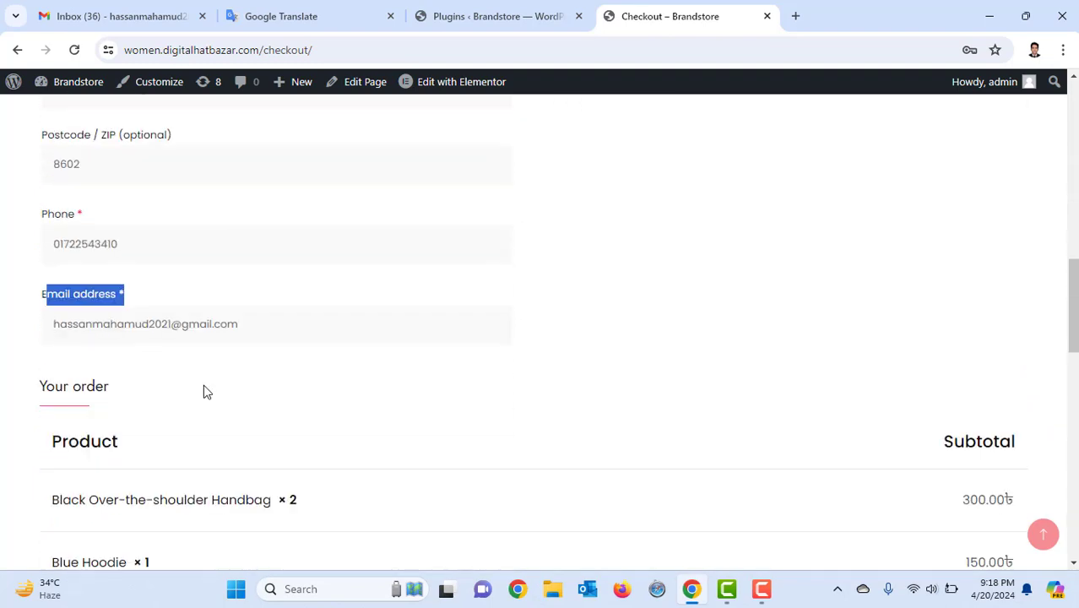
scroll(204, 391, up, 6)
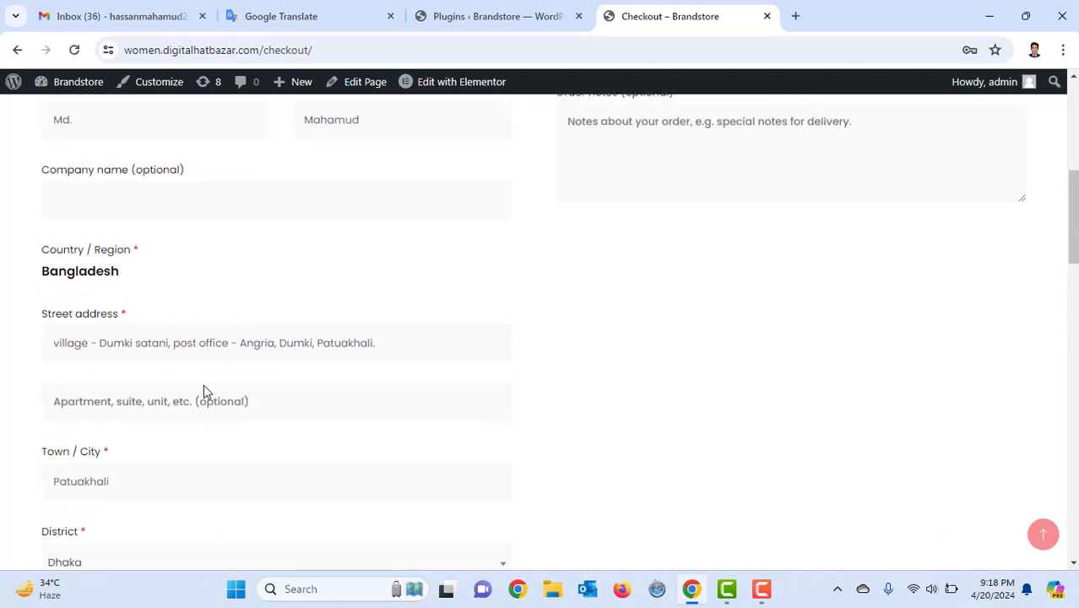
scroll(224, 382, up, 2)
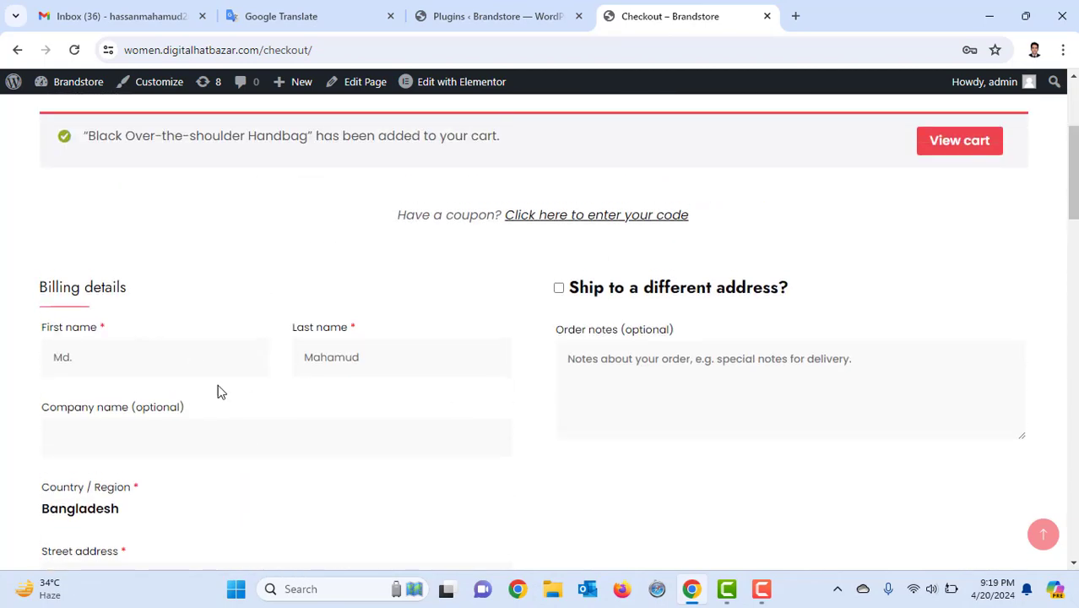
scroll(219, 391, up, 3)
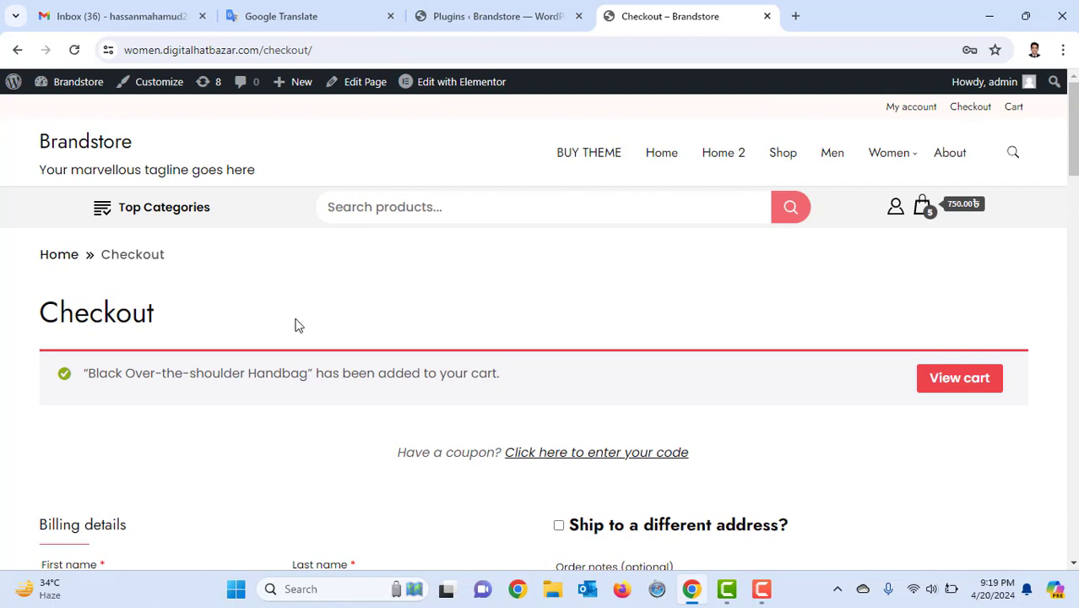
scroll(190, 315, down, 3)
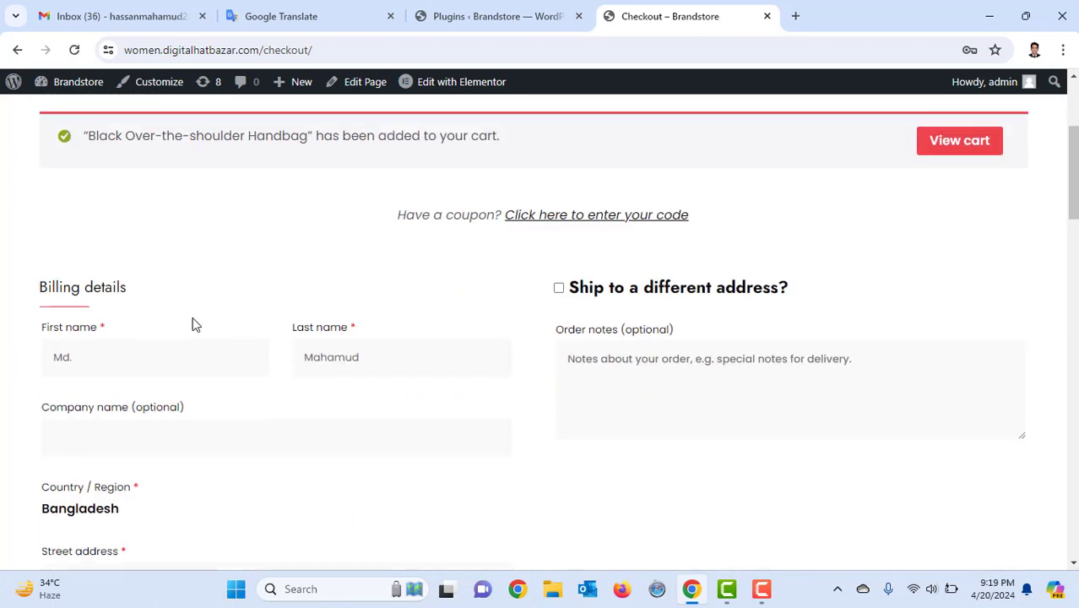
scroll(188, 301, up, 2)
drag(167, 241, 51, 239)
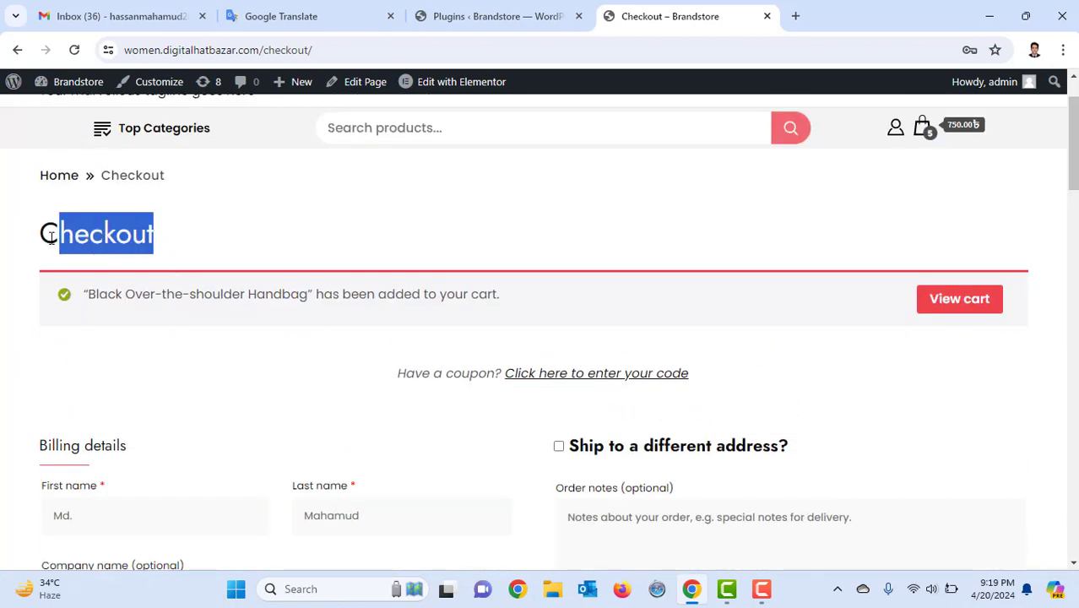
scroll(261, 345, down, 3)
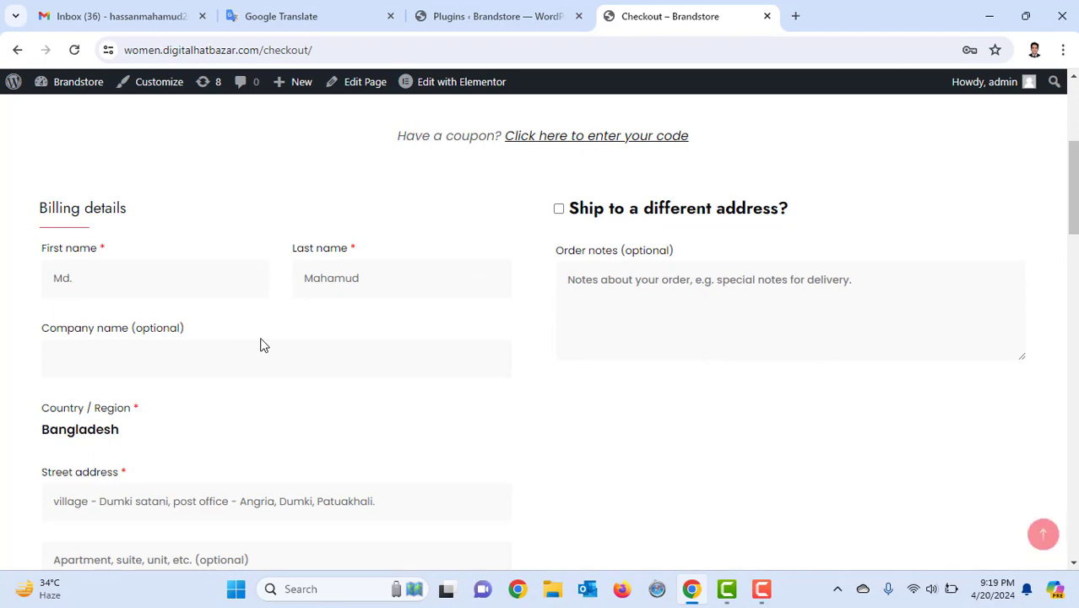
Switch to the WordPress dashboard and open the page for adding a new plugin
click(475, 14)
scroll(393, 351, down, 2)
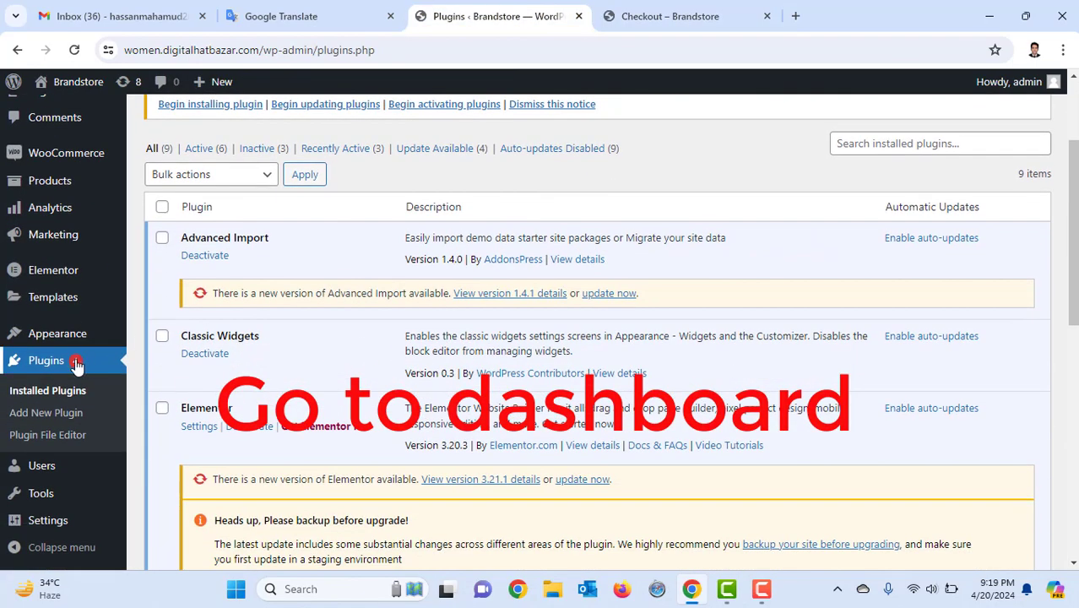
click(49, 414)
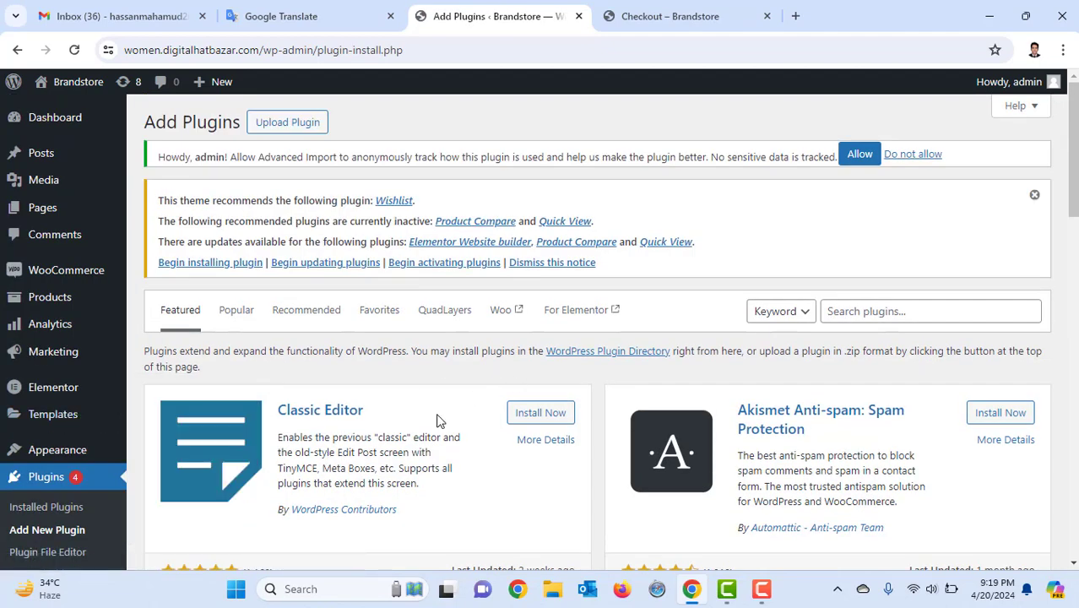
scroll(438, 420, down, 3)
scroll(439, 423, up, 3)
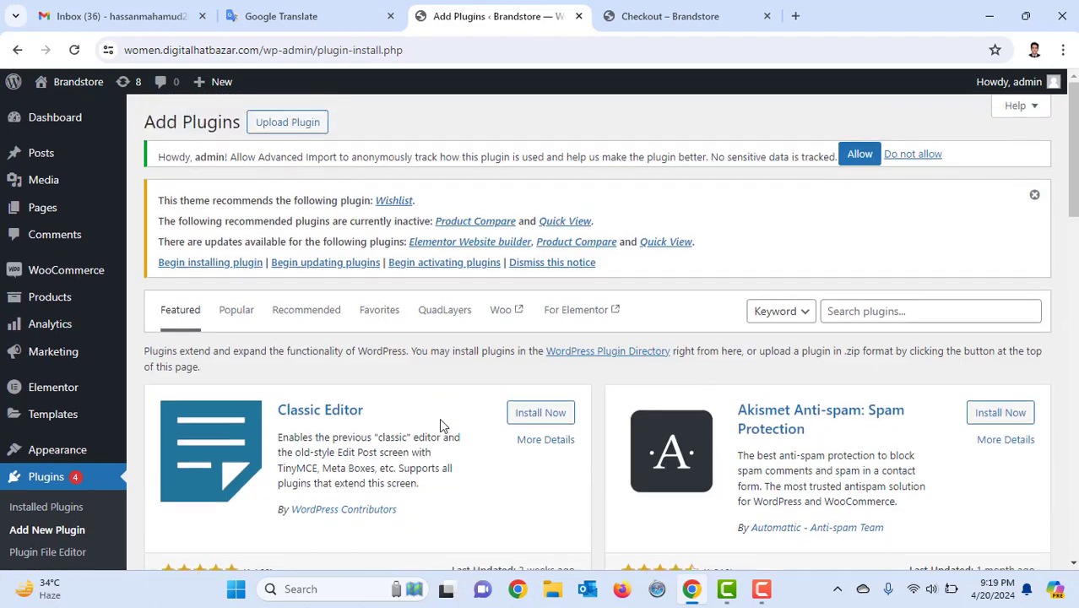
Search the plugin directory for "ThemeHigh", and replace that term with "checkout editor for woocommerce"
click(884, 311)
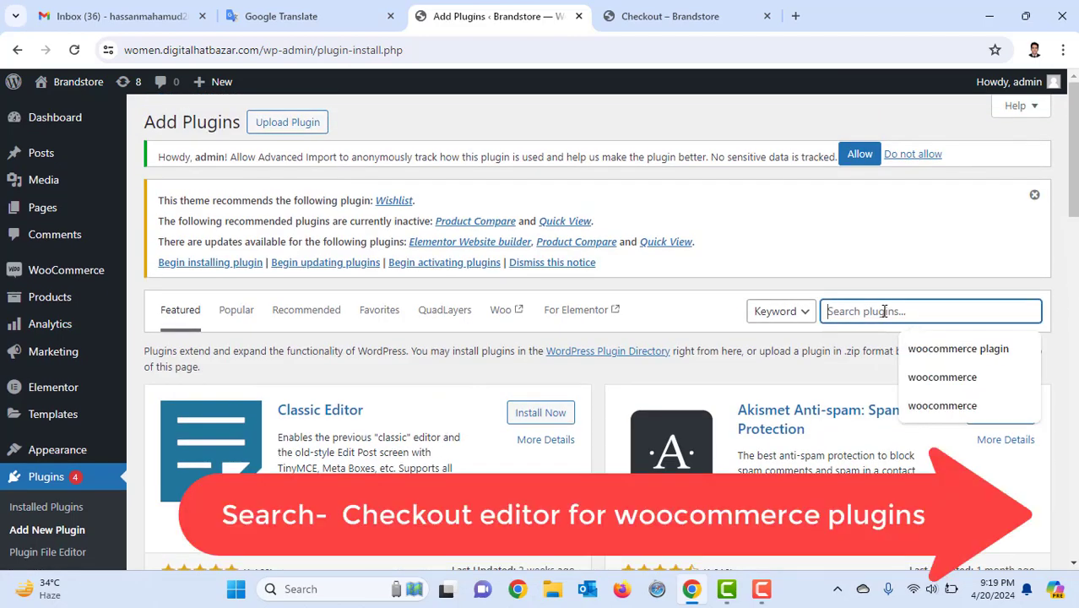
text(ThemeHigh)
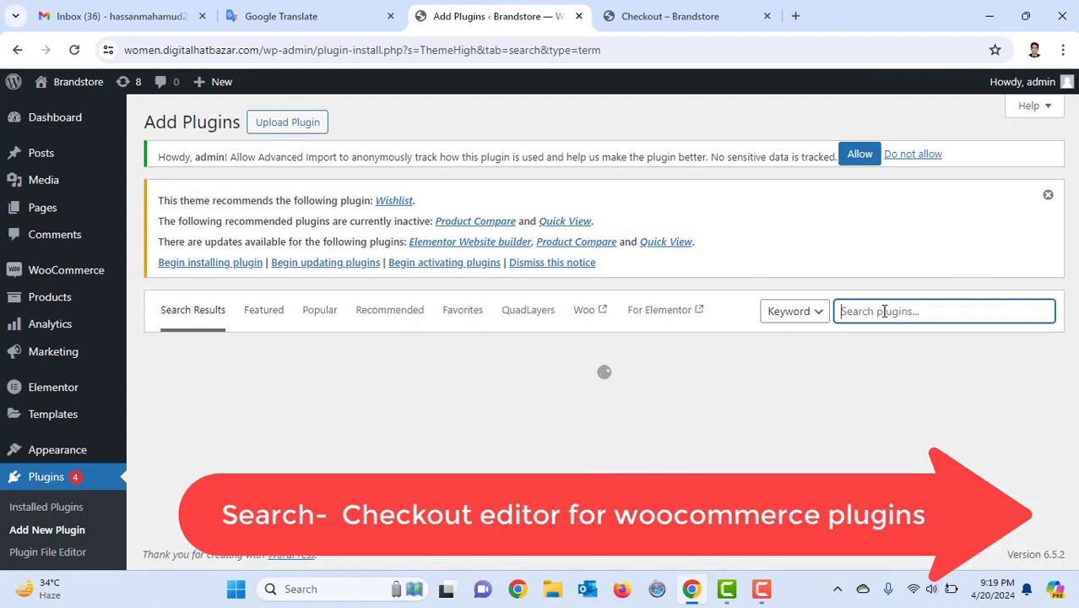
text(checkout editor for woocommerce)
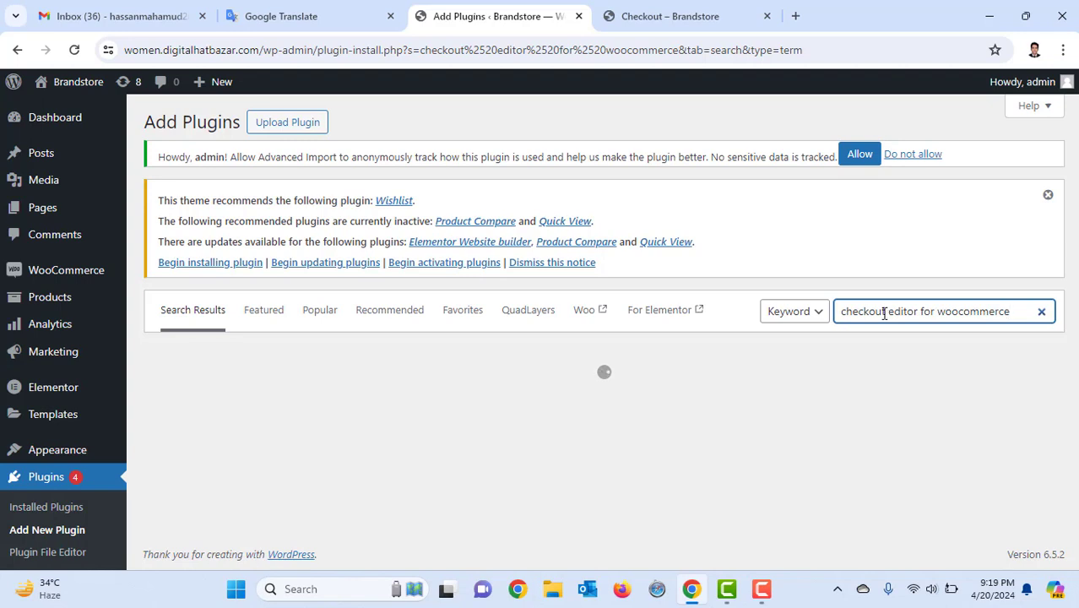
Examine the checkout editor search results, comparing the plugins' ratings, active installations, update dates and authors
drag(1012, 312, 838, 314)
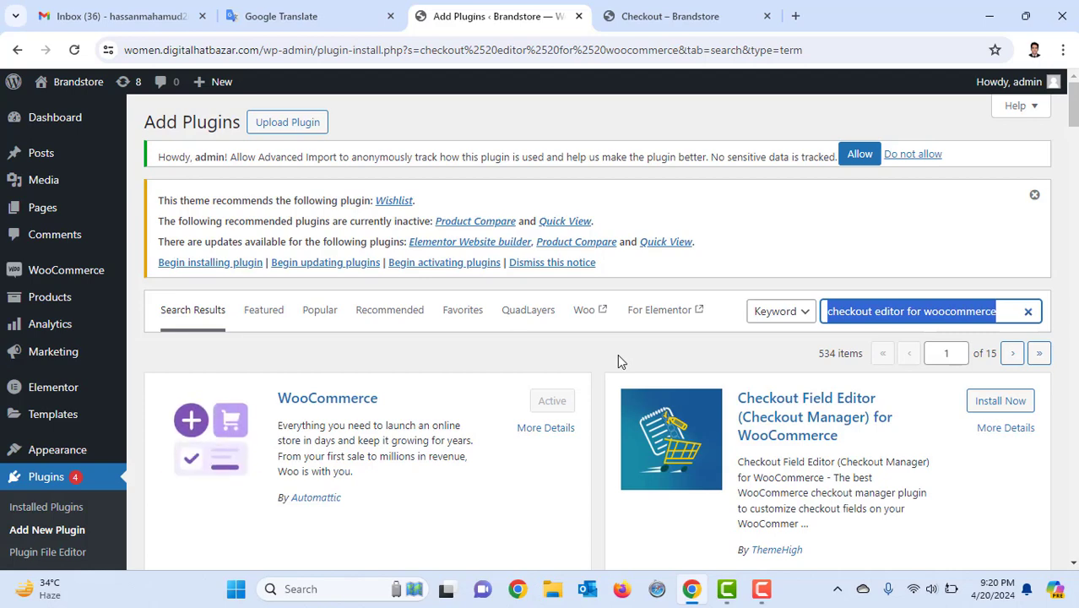
scroll(618, 354, down, 1)
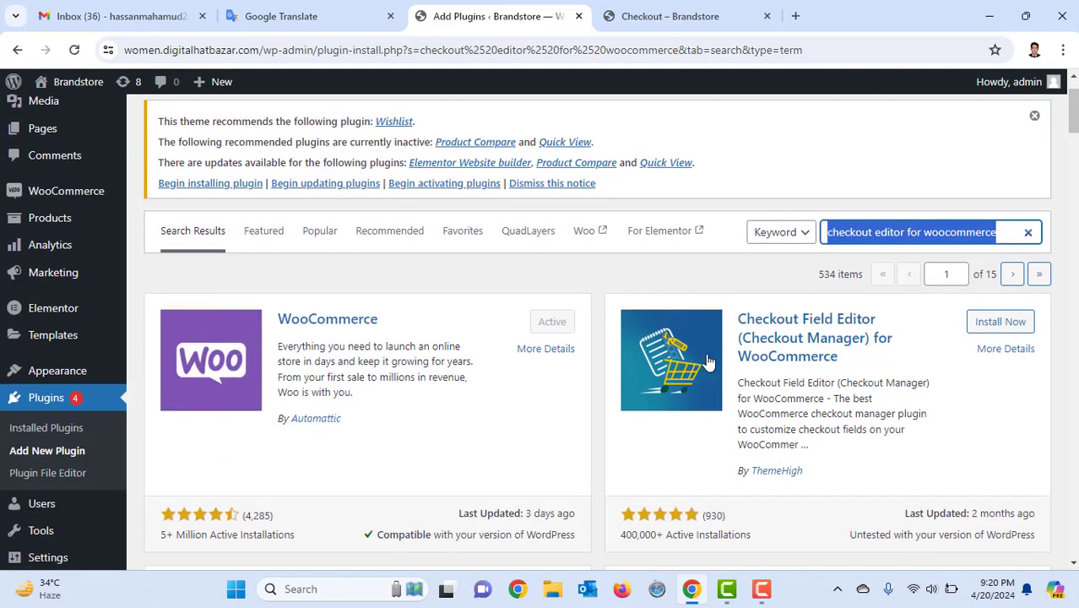
scroll(506, 368, down, 4)
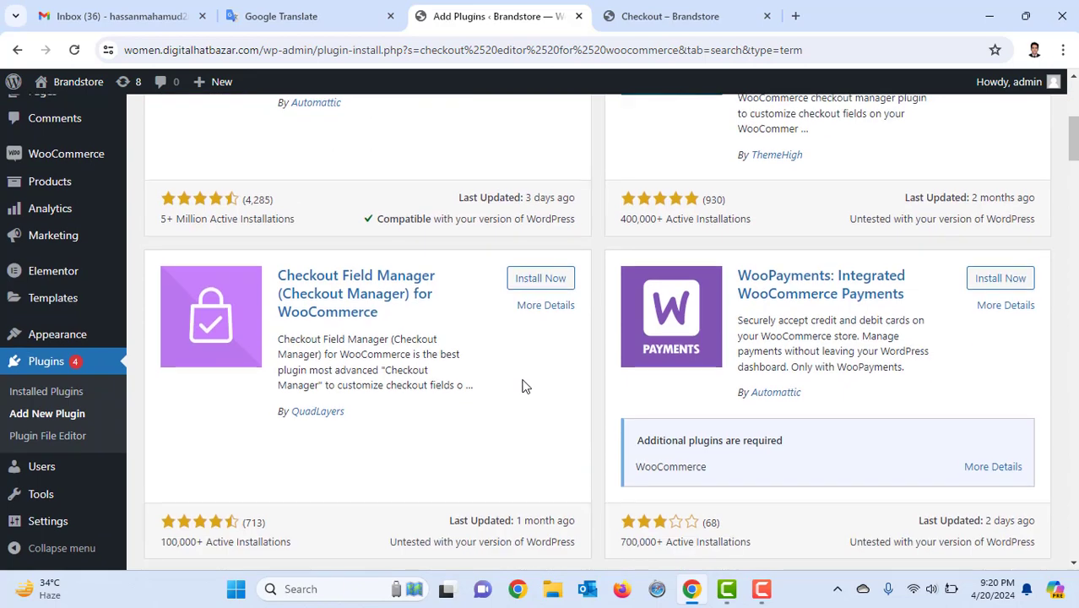
scroll(541, 385, up, 3)
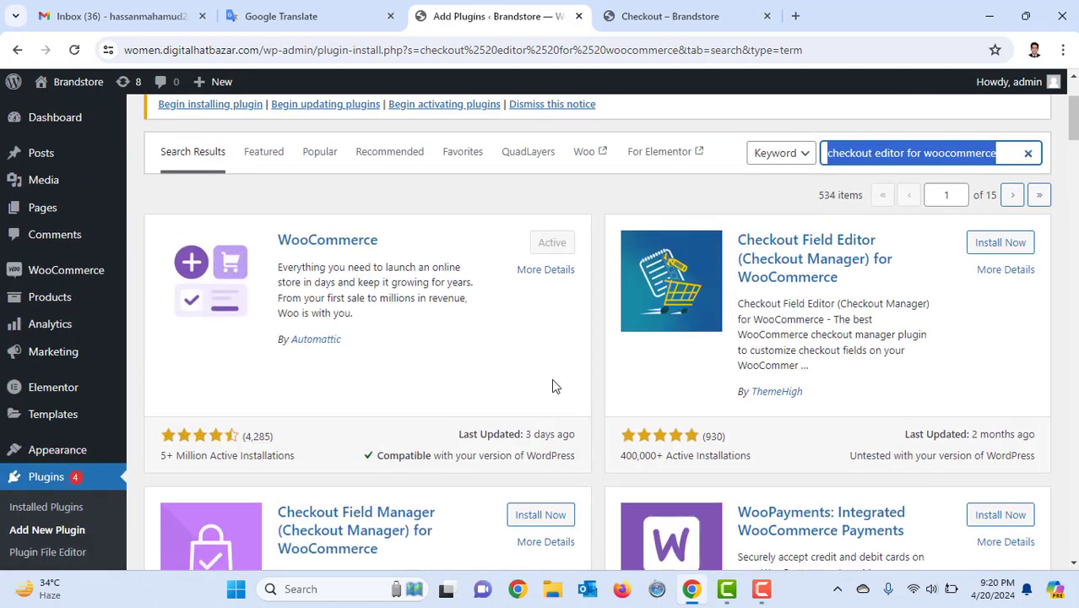
click(632, 441)
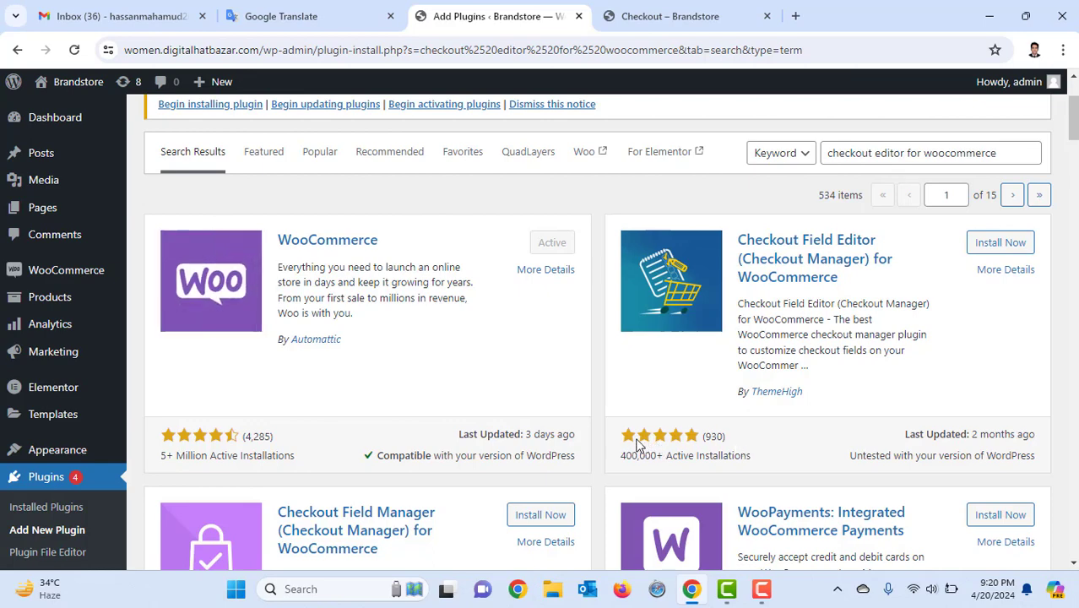
scroll(660, 441, down, 5)
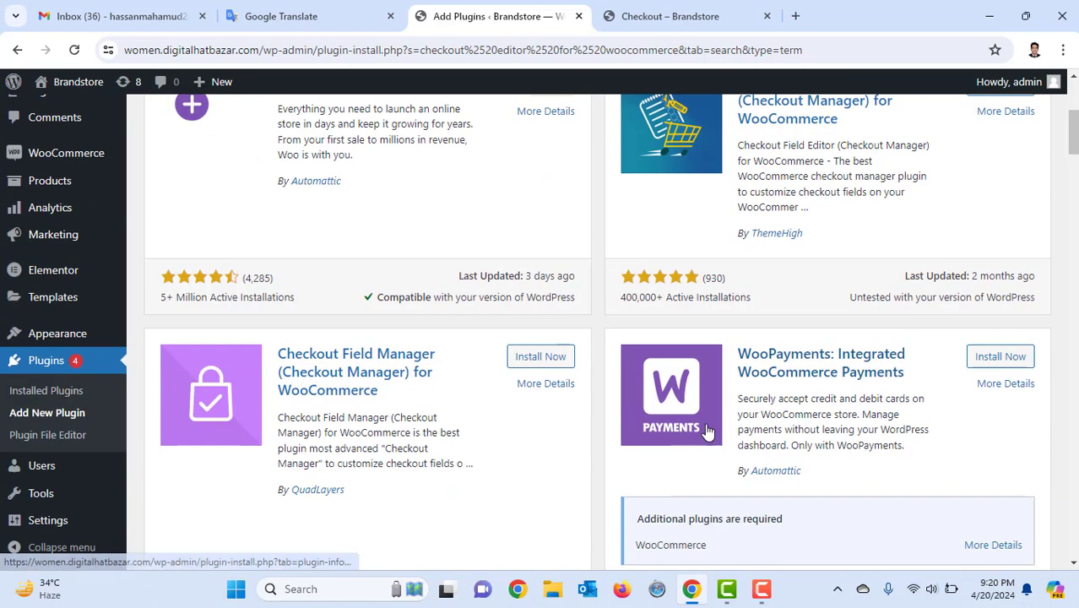
scroll(712, 420, up, 3)
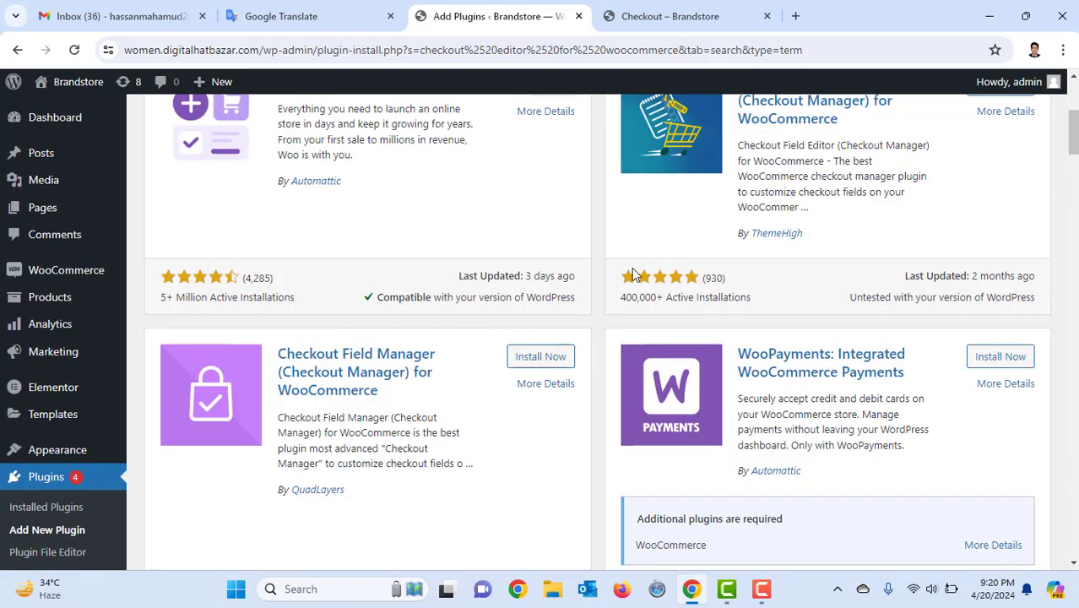
scroll(690, 359, up, 1)
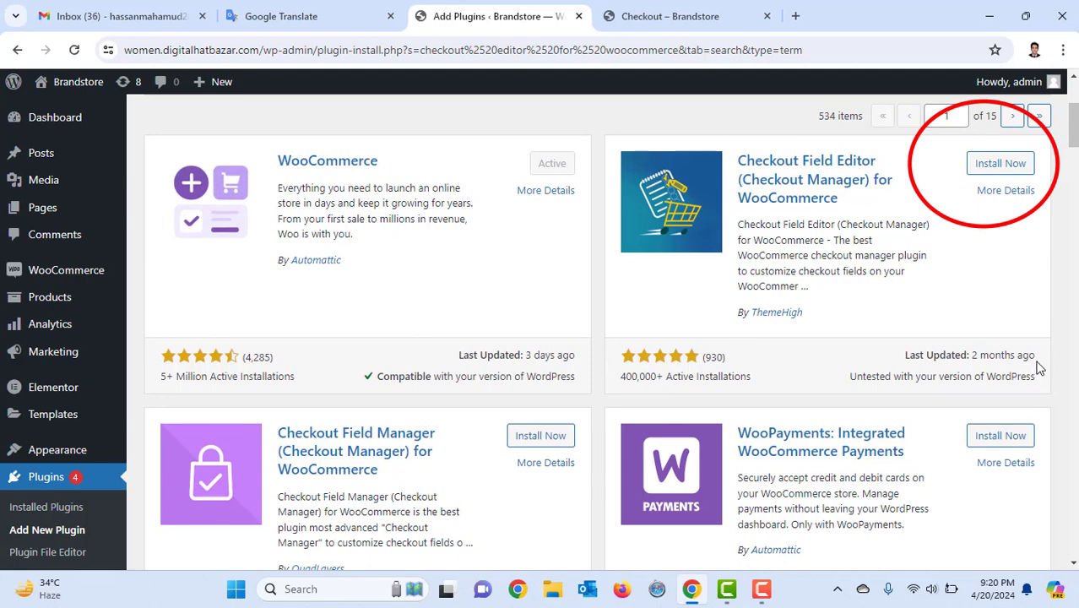
drag(1040, 369, 995, 329)
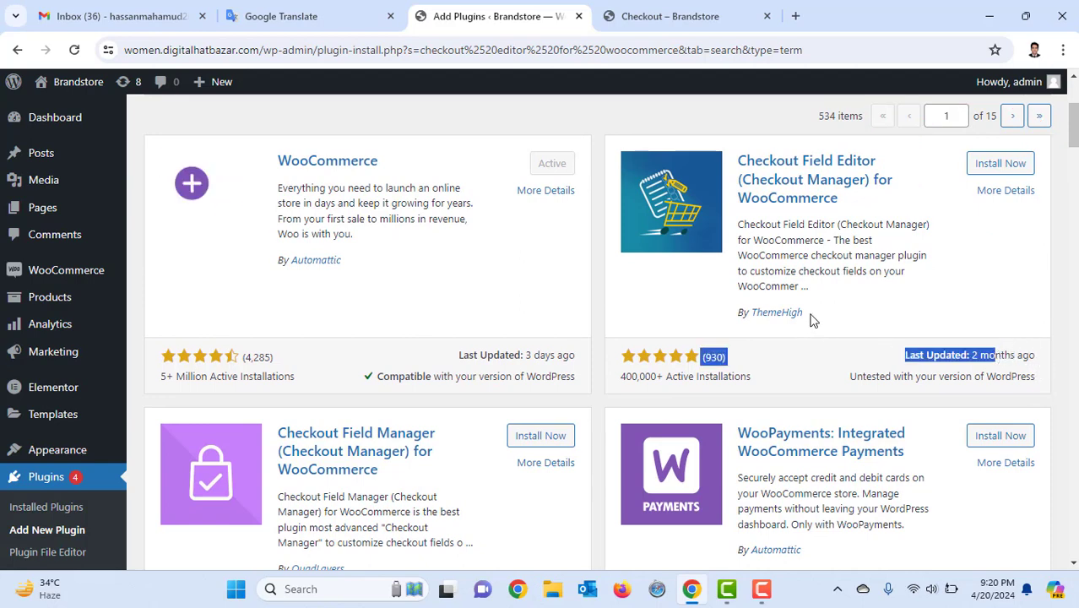
drag(817, 318, 744, 314)
Install and activate the Checkout Field Editor (Checkout Manager) for WooCommerce plugin by ThemeHigh
scroll(748, 309, up, 1)
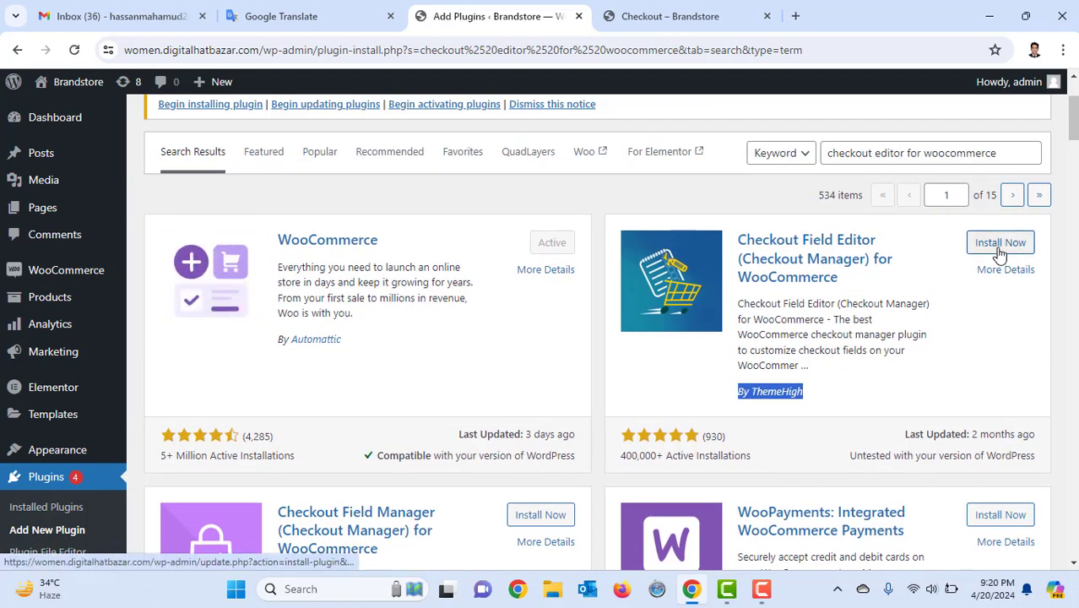
click(991, 244)
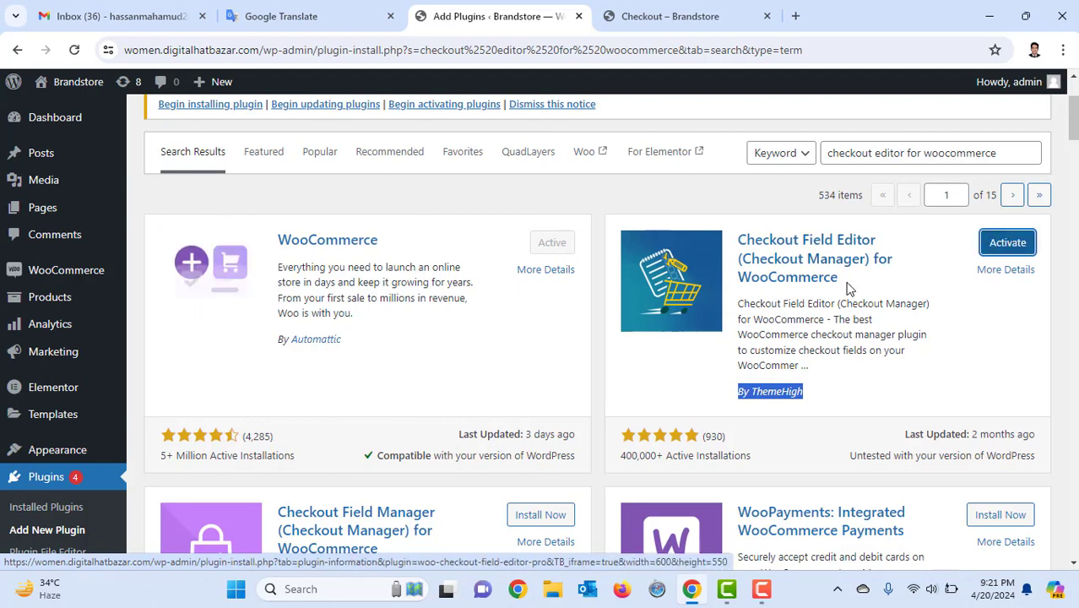
click(1010, 244)
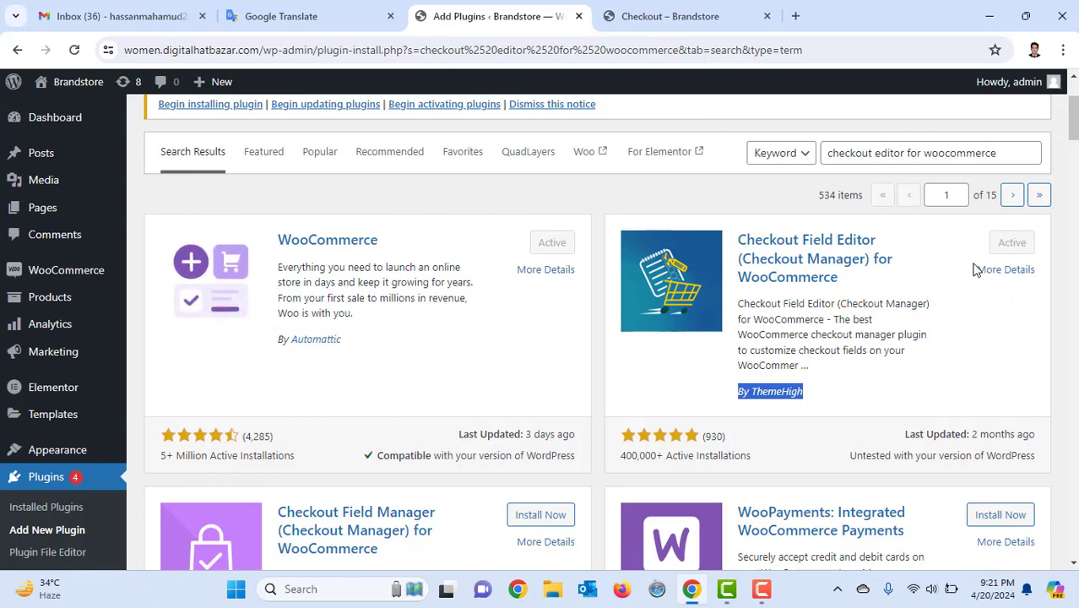
Find Checkout Field Editor for WooCommerce among the installed plugins and open its settings
scroll(46, 431, down, 1)
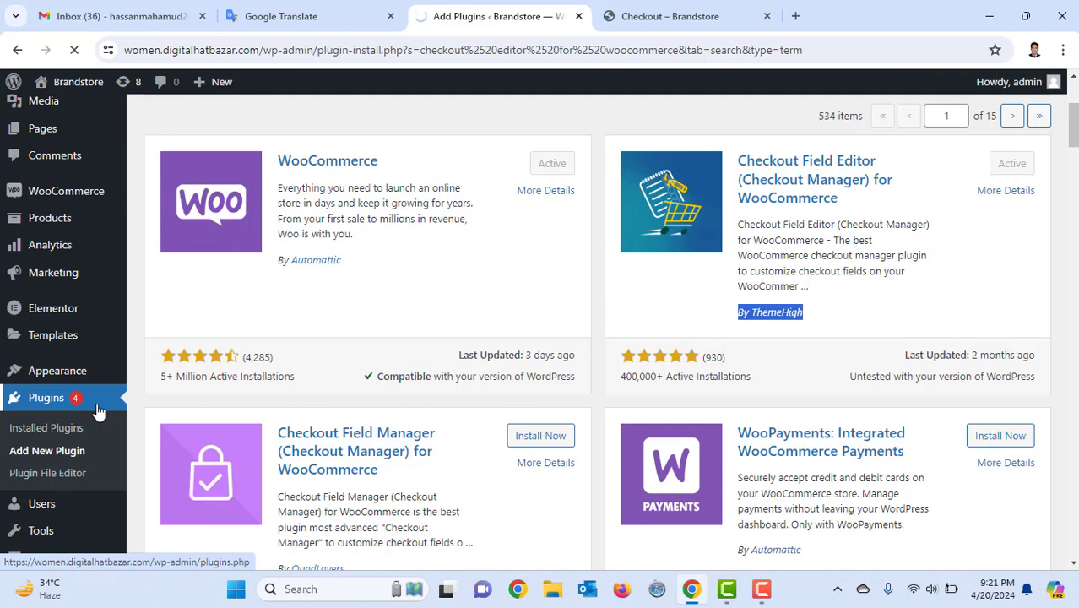
scroll(194, 413, down, 2)
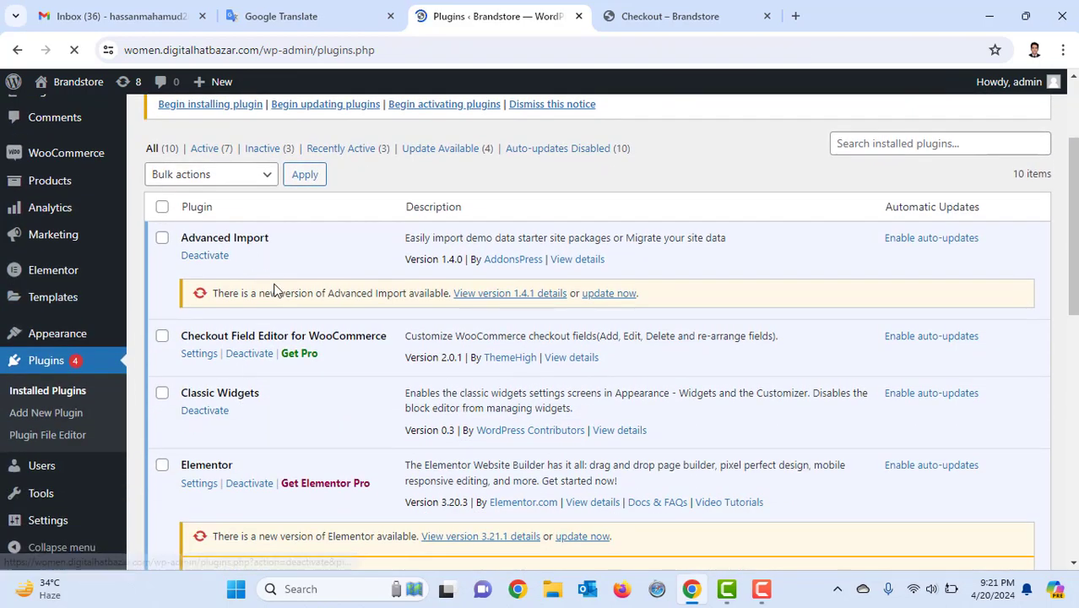
drag(390, 338, 196, 338)
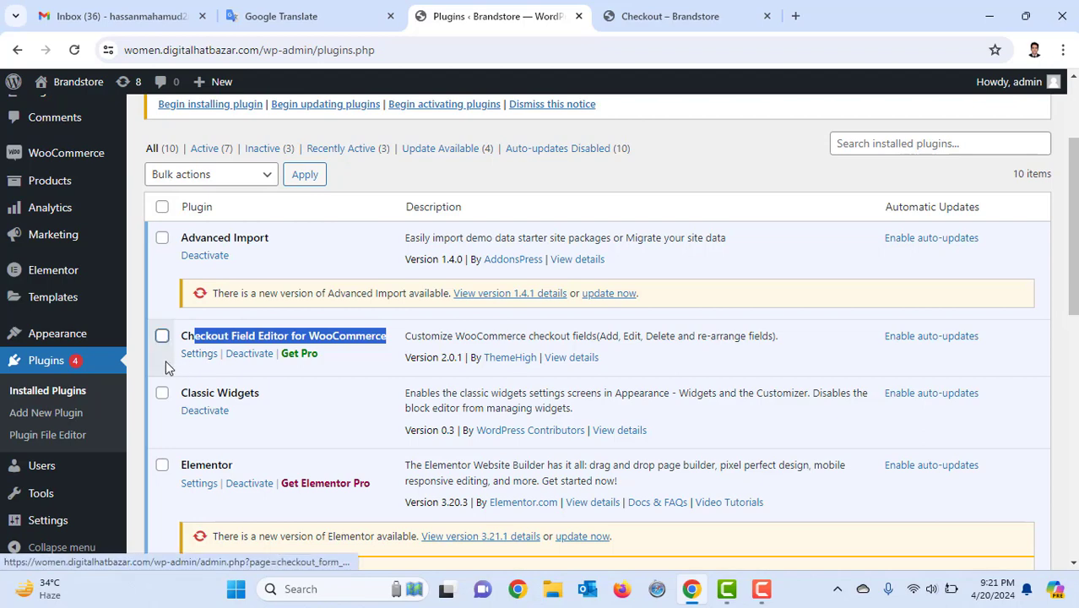
scroll(169, 364, down, 2)
mouse_move(54, 267)
scroll(61, 257, up, 1)
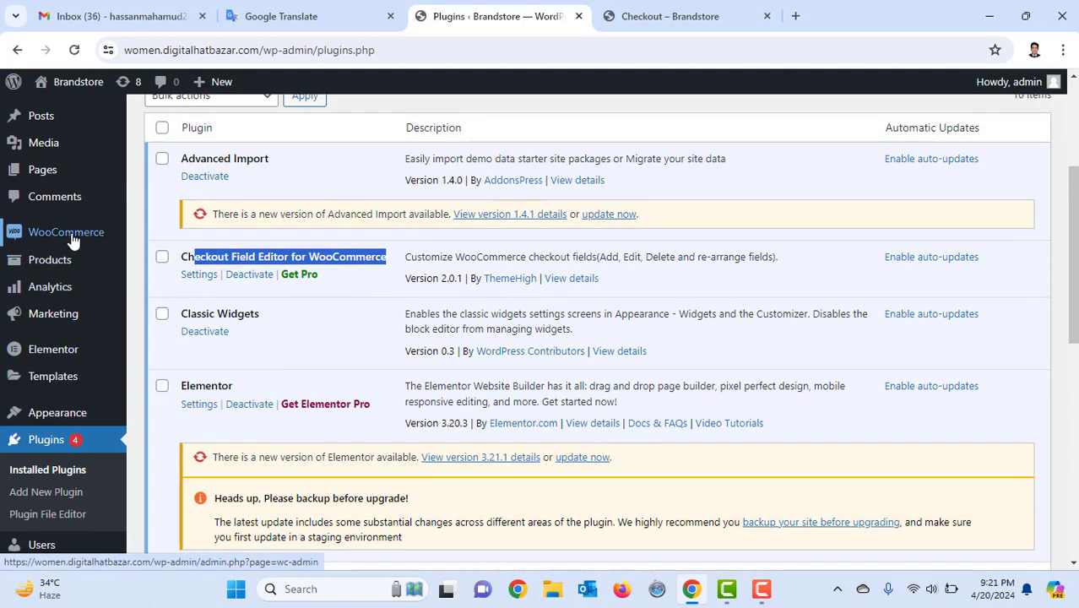
mouse_move(78, 237)
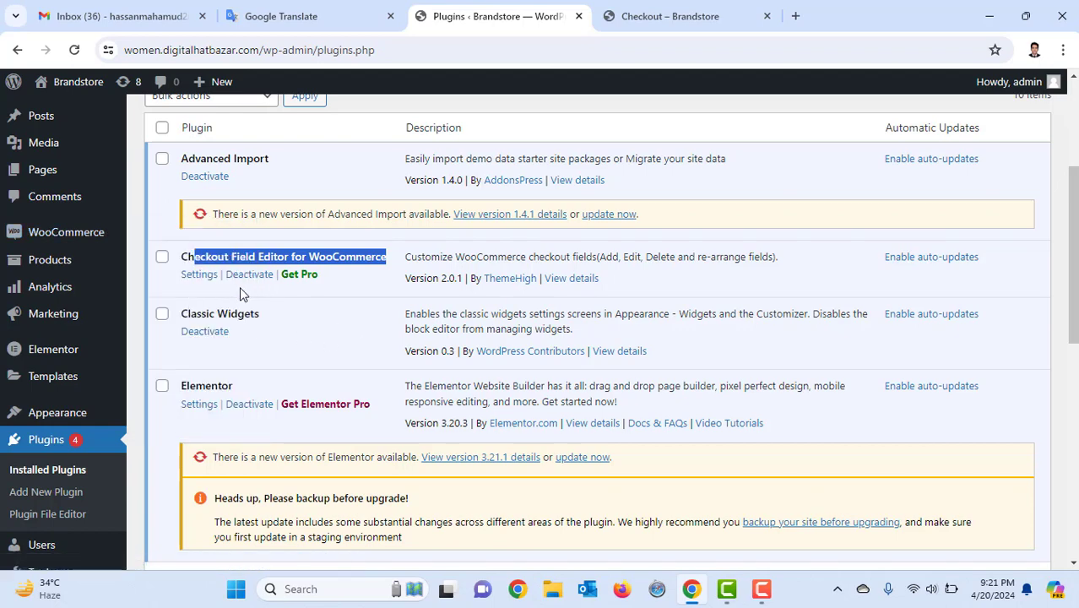
click(200, 276)
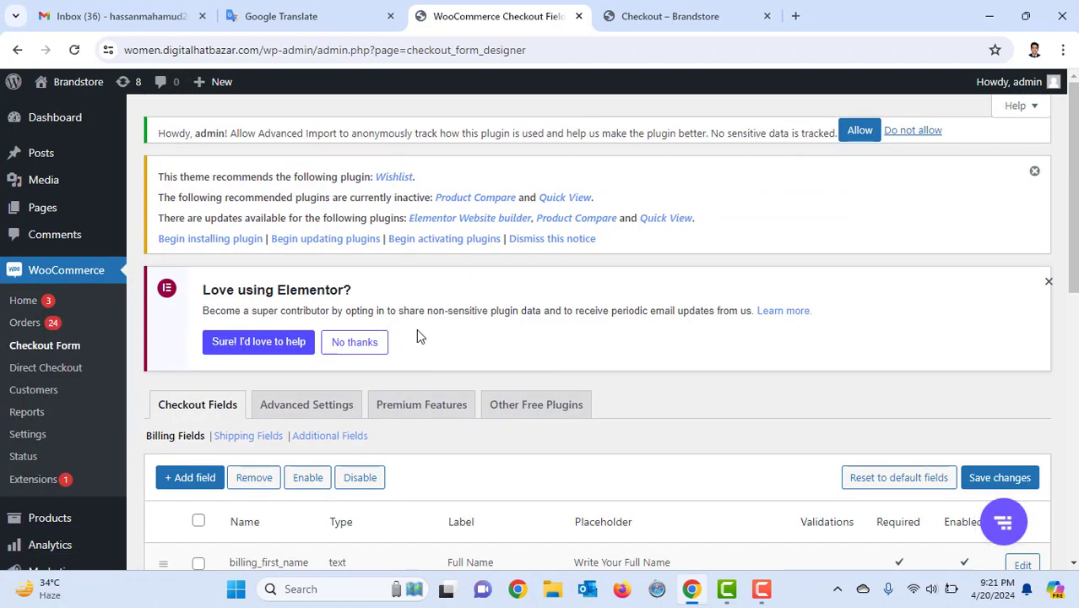
Examine the list of billing fields, including the labels, placeholders and required and enabled status of each entry
scroll(418, 329, down, 3)
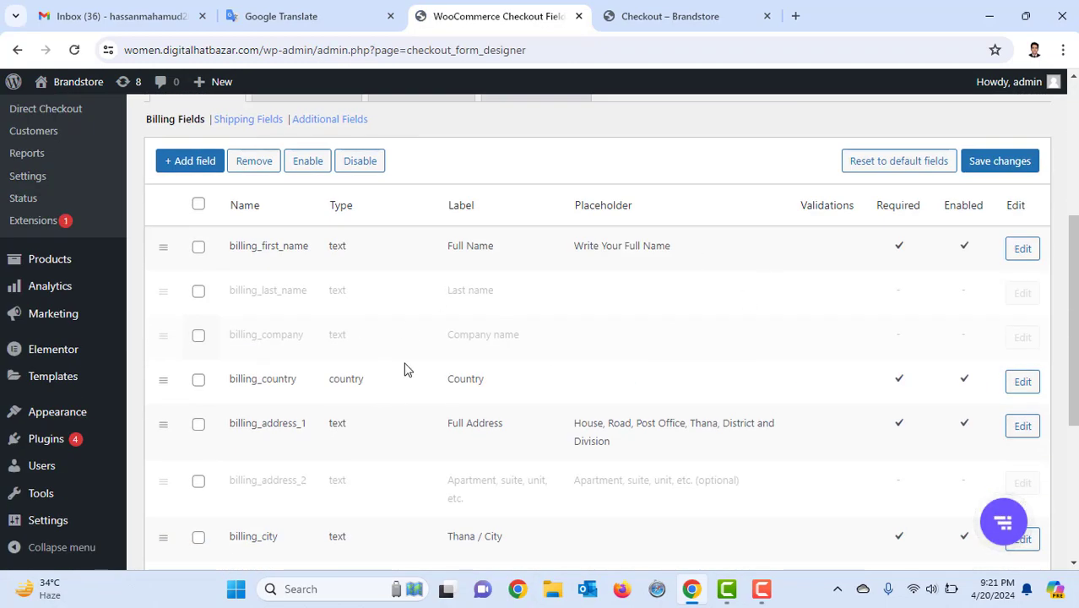
scroll(408, 369, down, 3)
scroll(422, 390, up, 3)
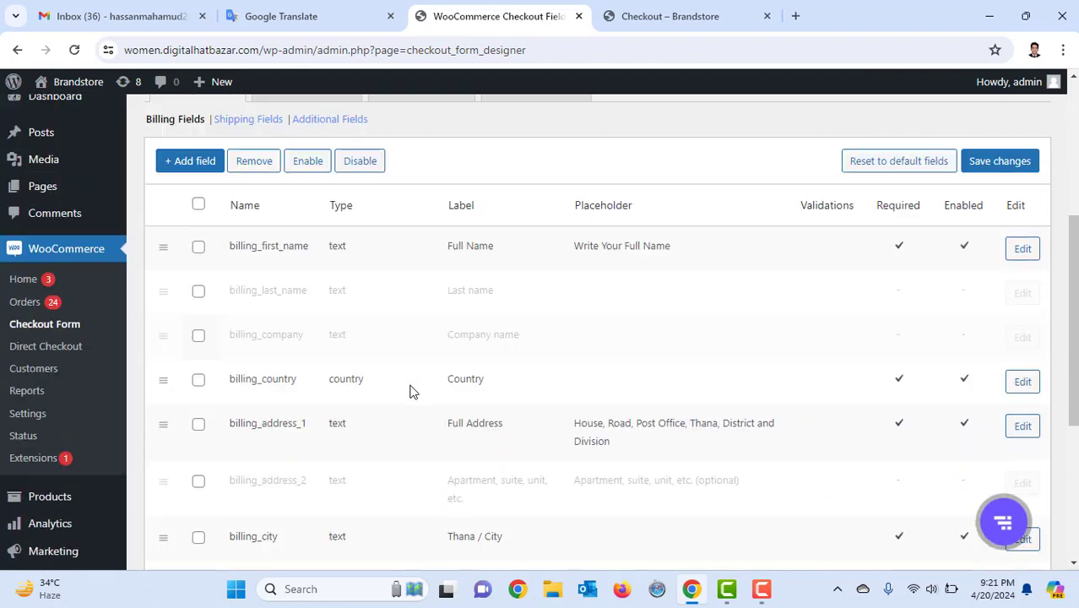
scroll(359, 402, down, 4)
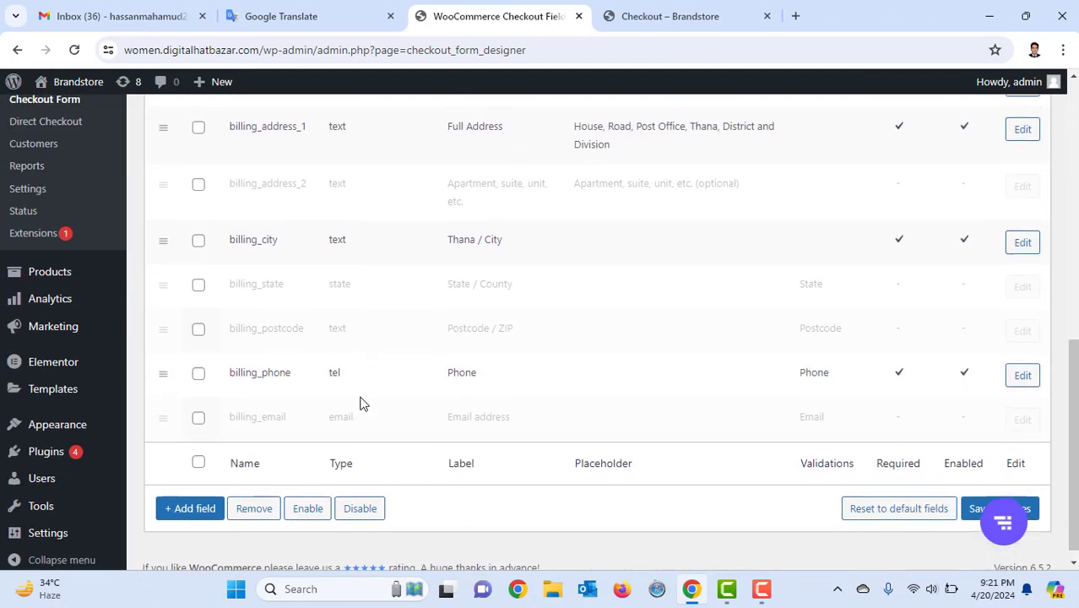
scroll(355, 372, up, 3)
drag(551, 223, 238, 212)
drag(556, 267, 291, 261)
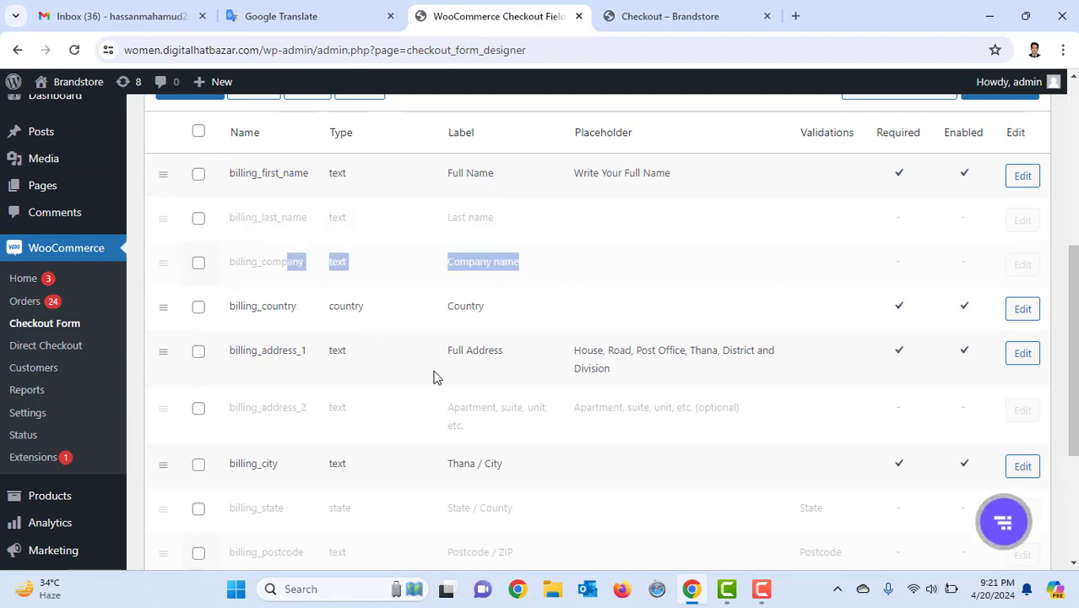
scroll(439, 374, down, 3)
scroll(505, 371, up, 4)
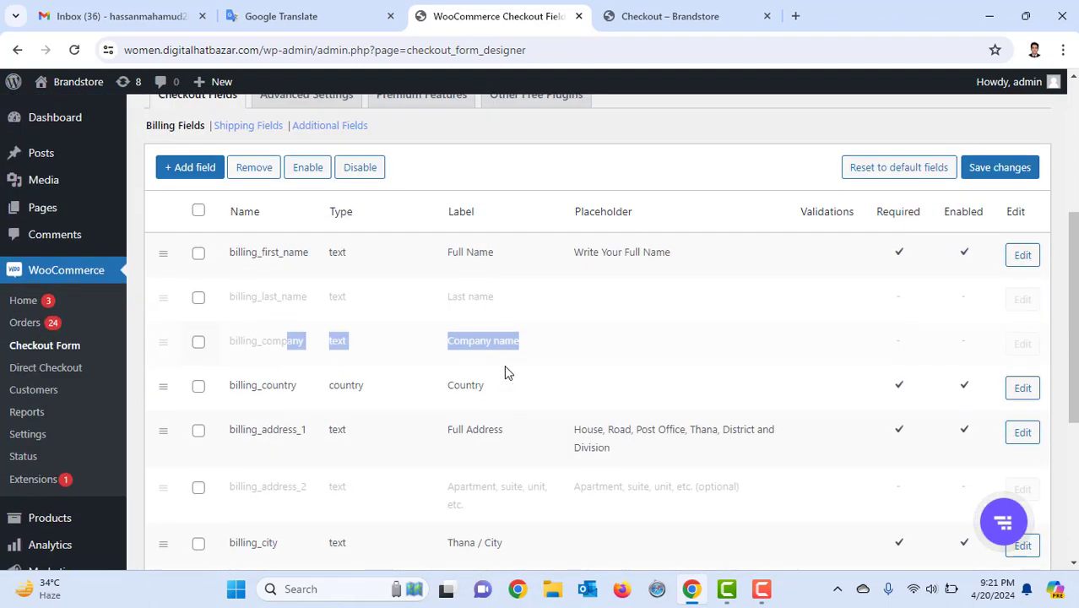
Enable the billing last name, company, country, second address line, state, postcode and email fields together
click(199, 298)
click(199, 343)
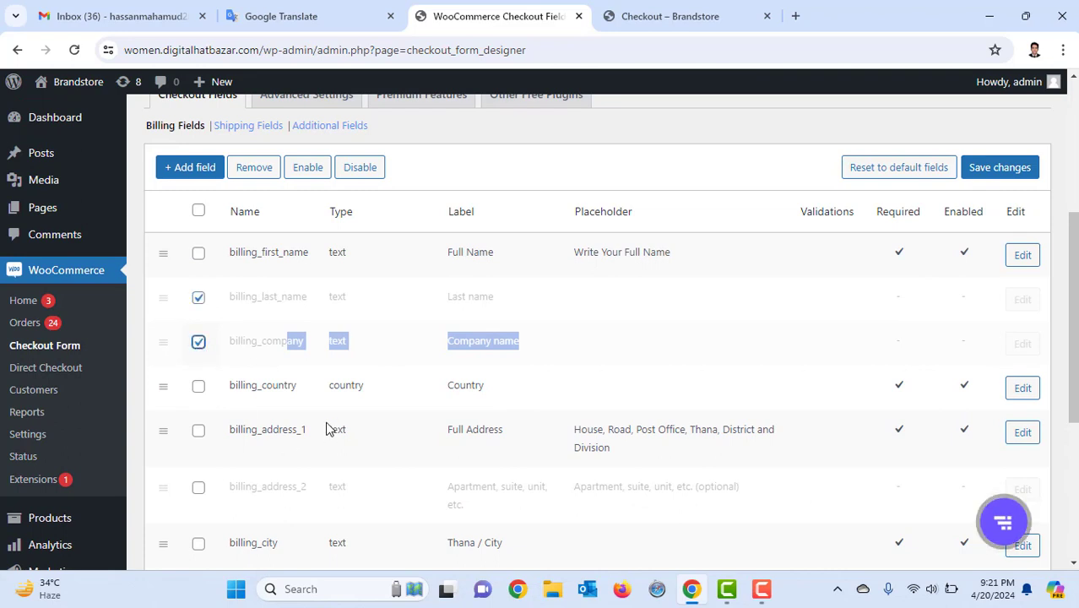
scroll(330, 429, down, 2)
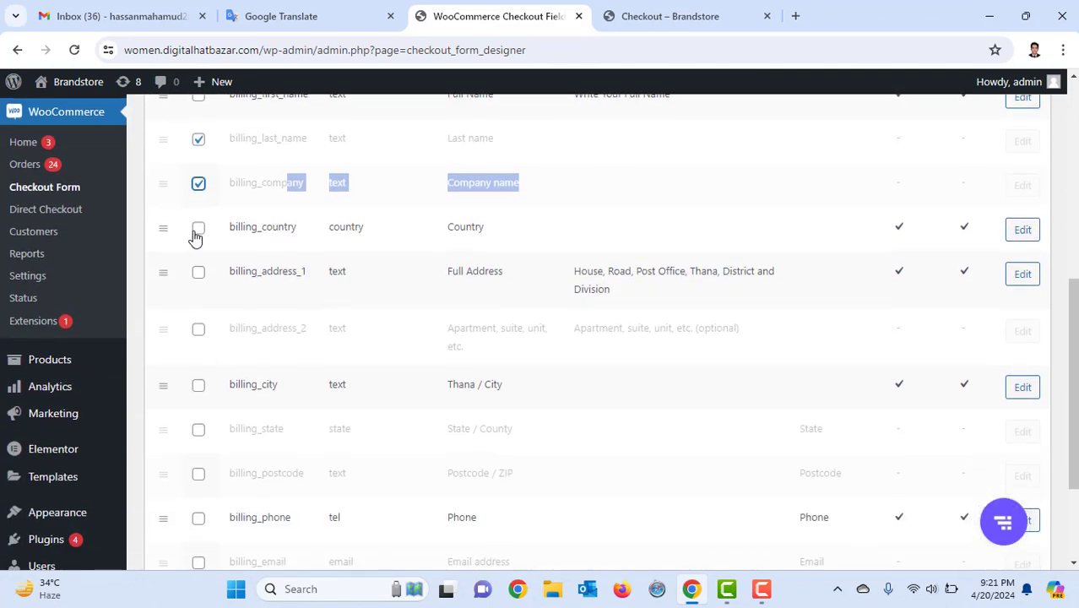
click(199, 229)
click(199, 331)
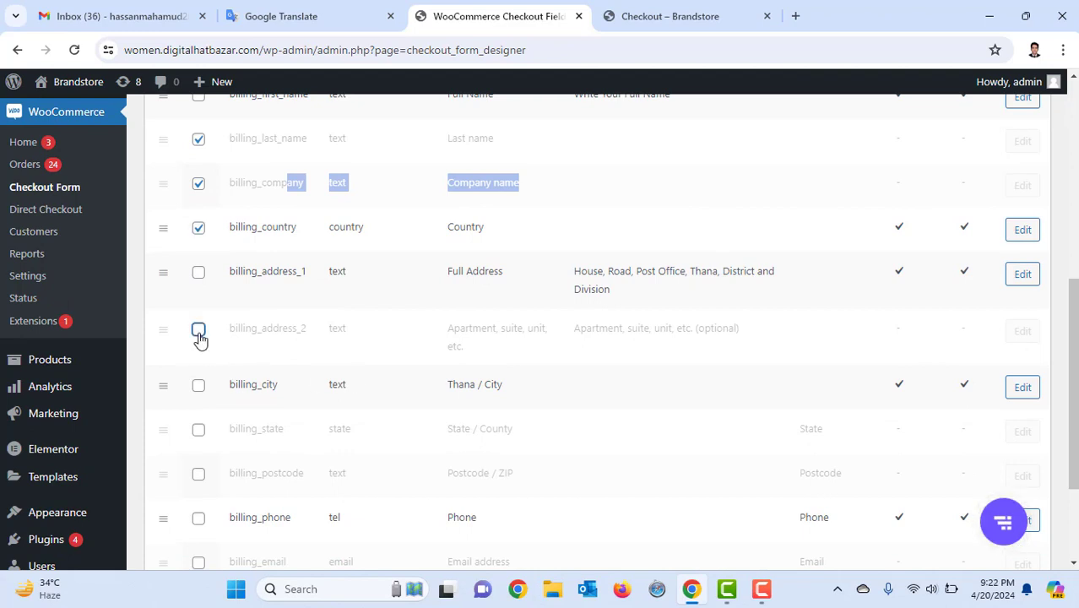
click(198, 474)
scroll(315, 471, down, 2)
click(198, 407)
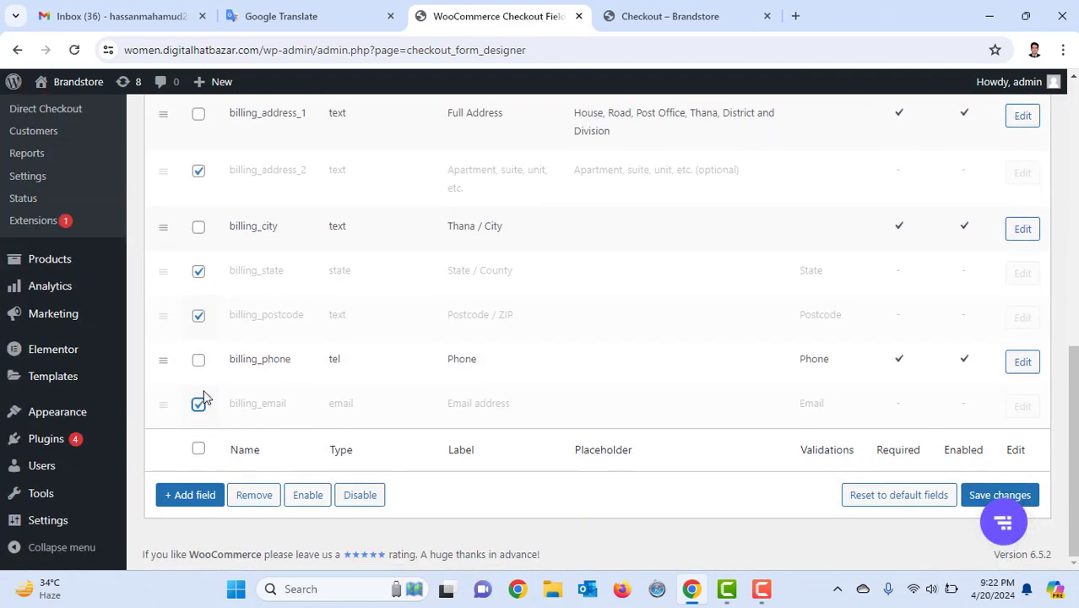
scroll(392, 366, up, 2)
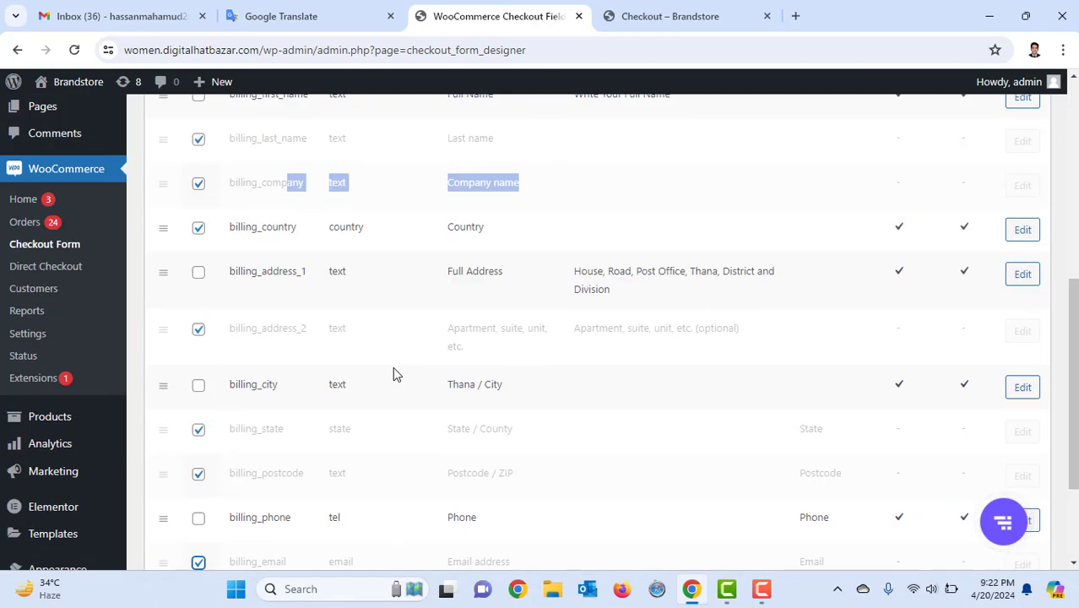
scroll(392, 367, up, 4)
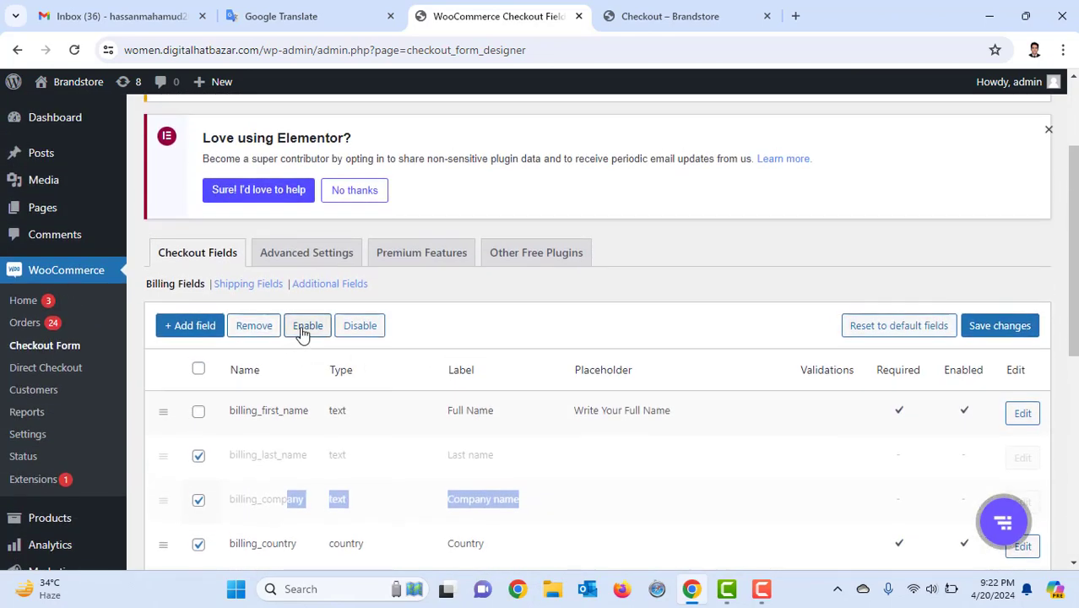
click(306, 327)
Check the enabled status of all billing fields and save the changes to the checkout form
scroll(471, 298, down, 3)
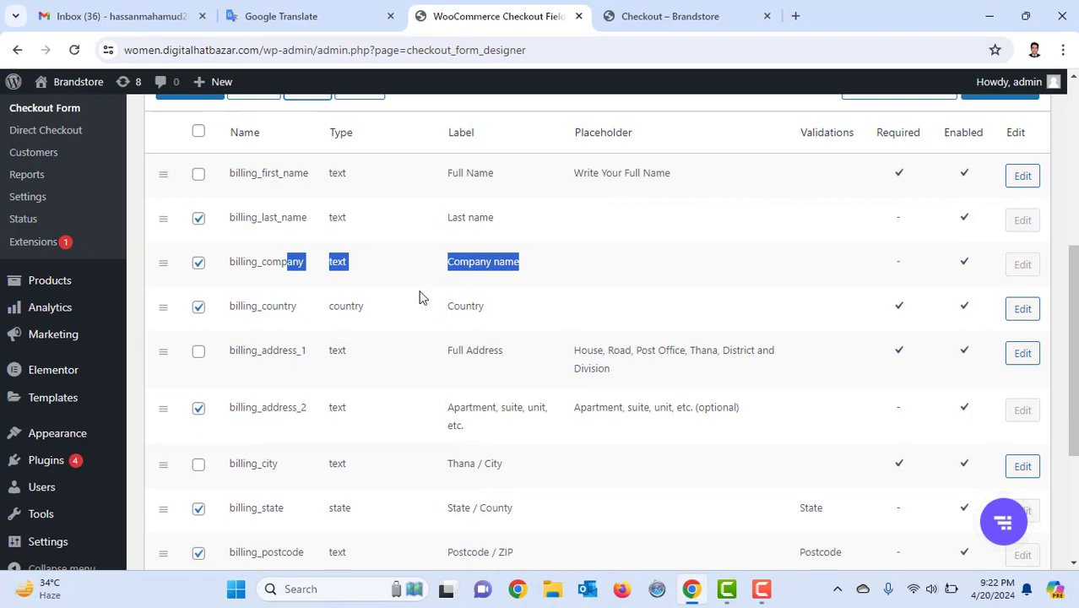
scroll(354, 382, up, 2)
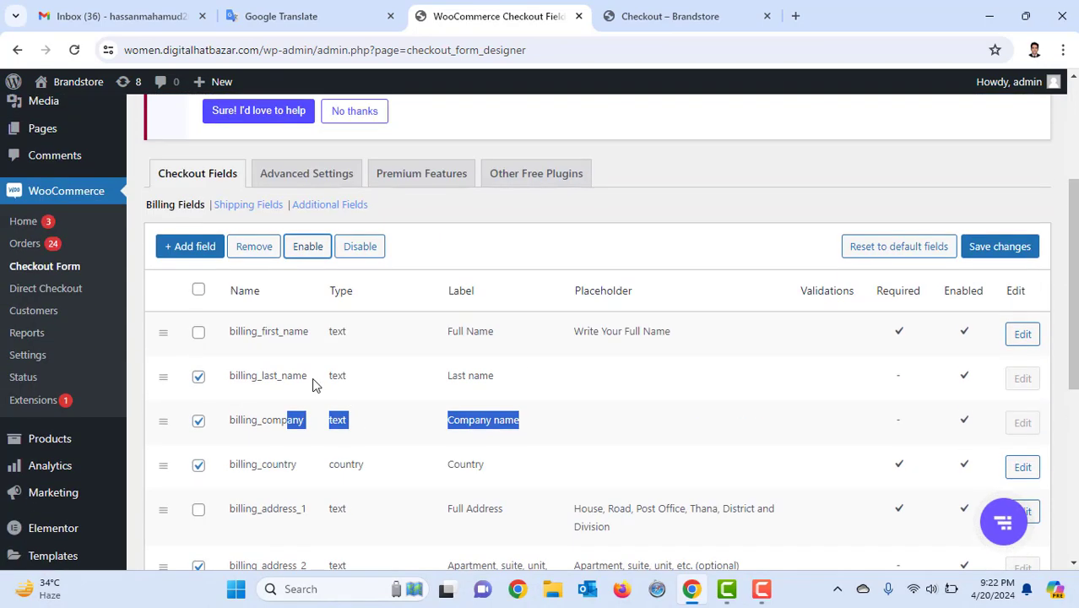
scroll(354, 382, down, 5)
scroll(355, 384, up, 3)
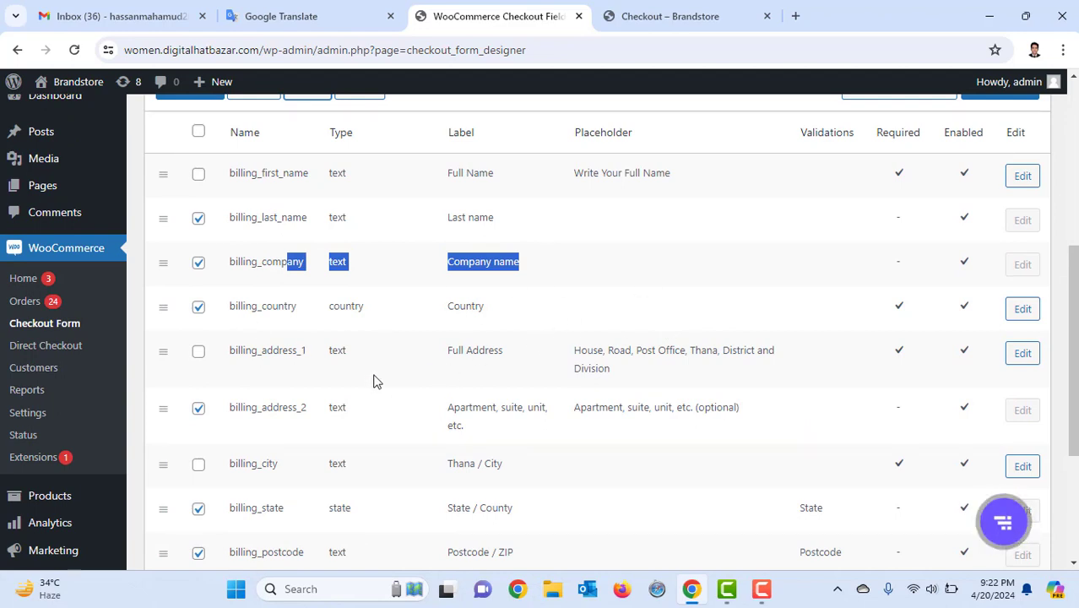
scroll(375, 380, up, 2)
scroll(376, 382, down, 5)
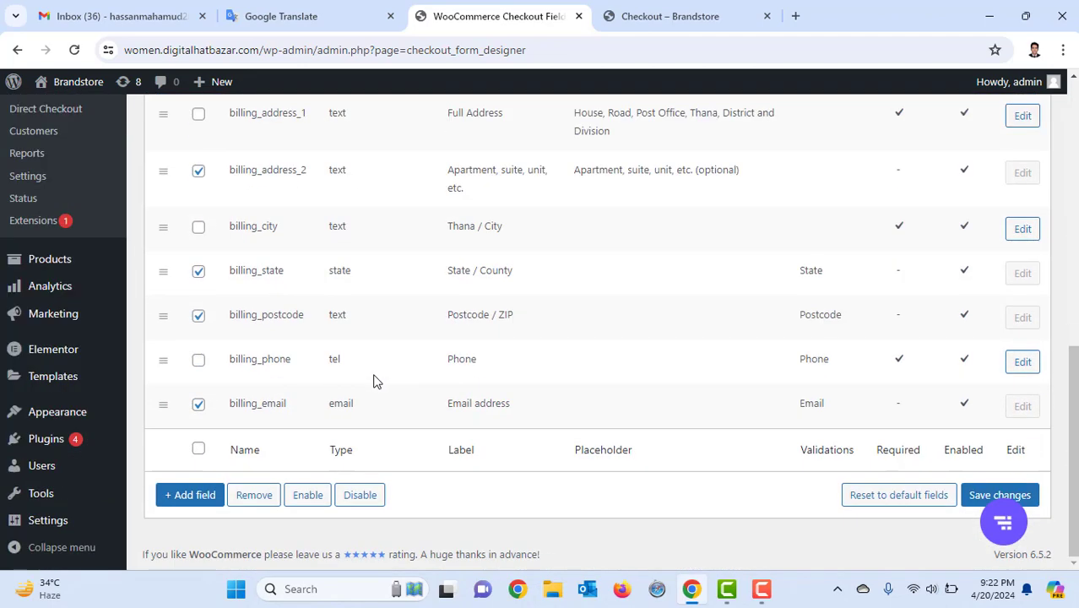
scroll(1014, 338, up, 4)
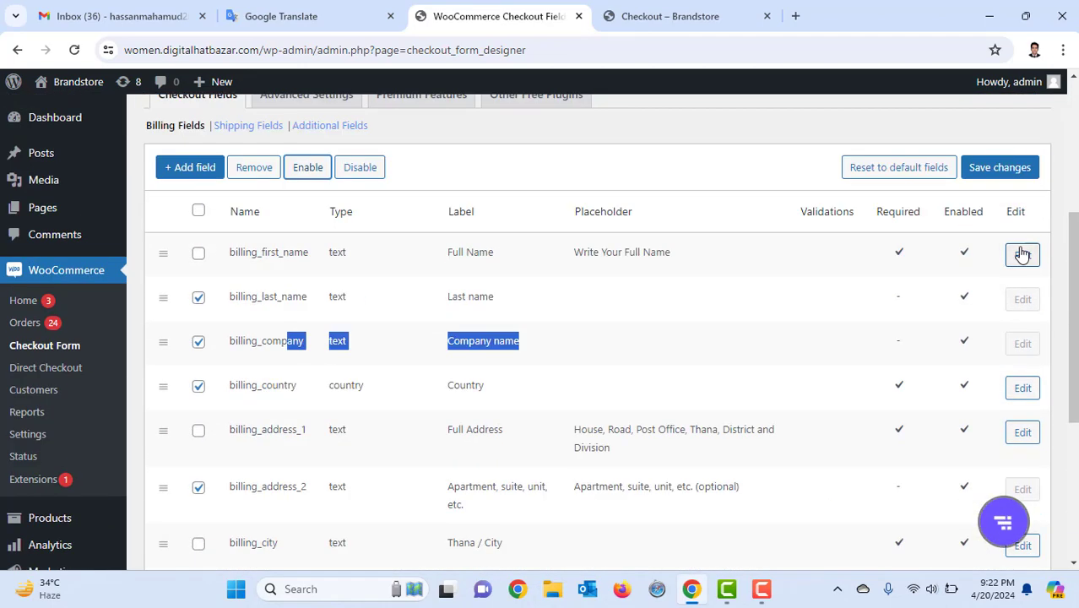
click(998, 168)
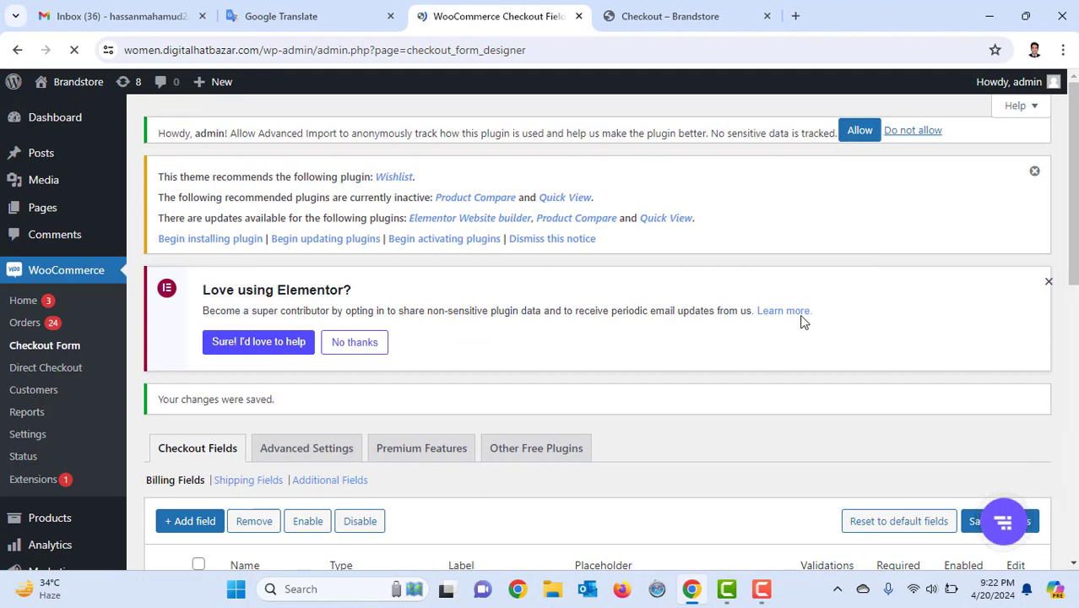
Switch to the store's checkout page and review the first name, last name and company name fields under the billing details
click(698, 7)
scroll(429, 369, down, 6)
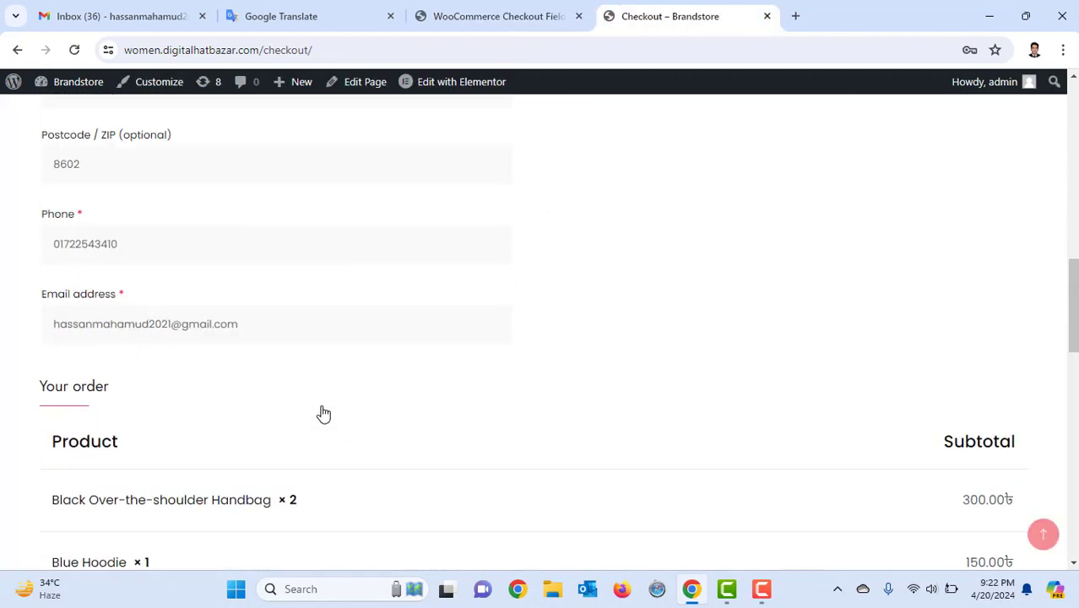
scroll(320, 412, up, 3)
scroll(323, 412, up, 6)
scroll(326, 412, down, 3)
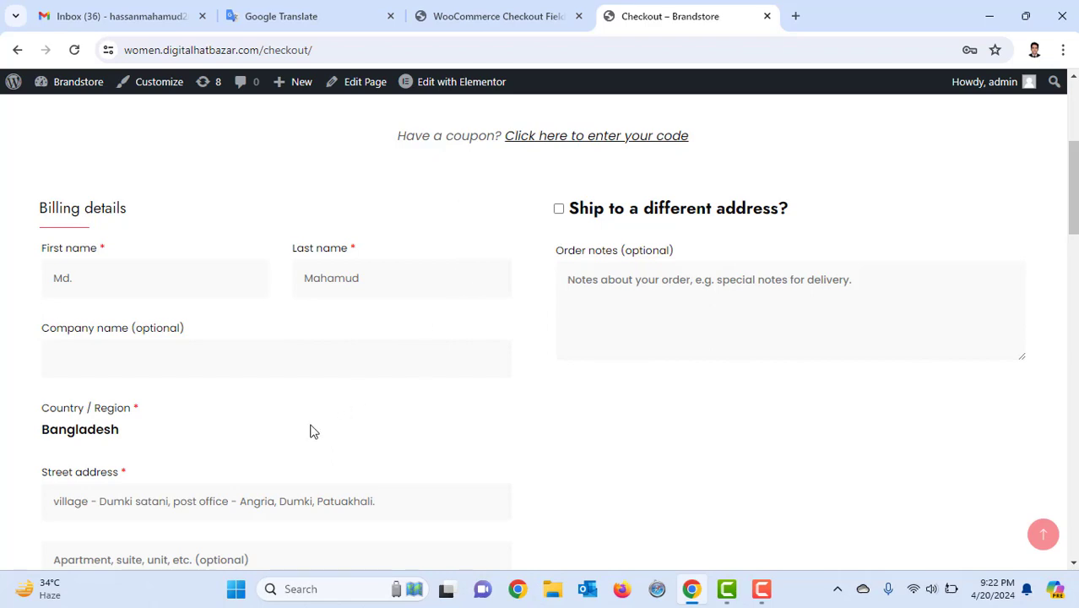
scroll(310, 432, down, 1)
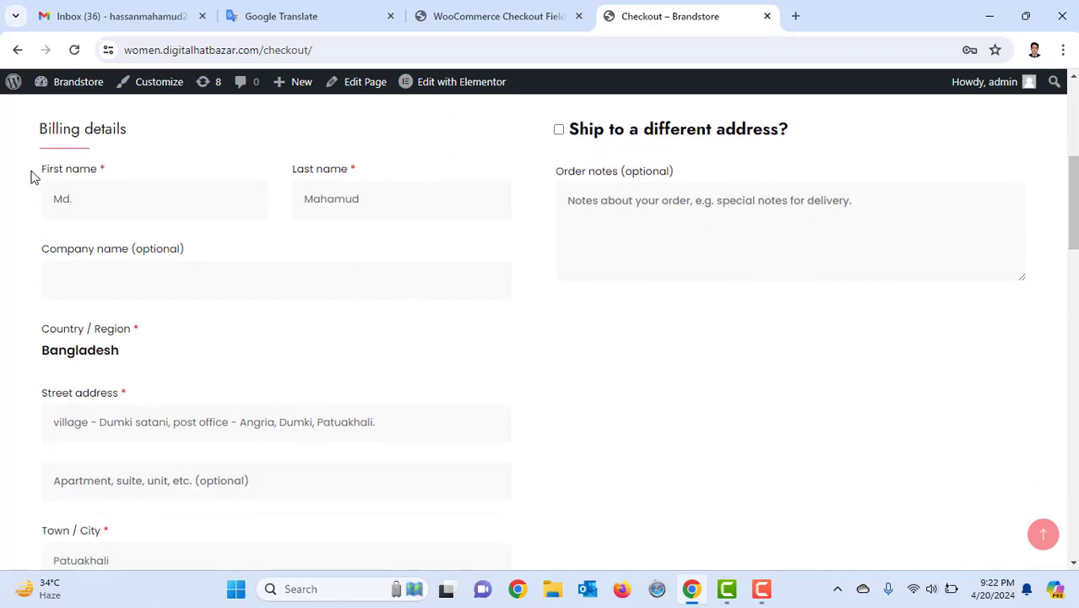
drag(30, 178, 291, 179)
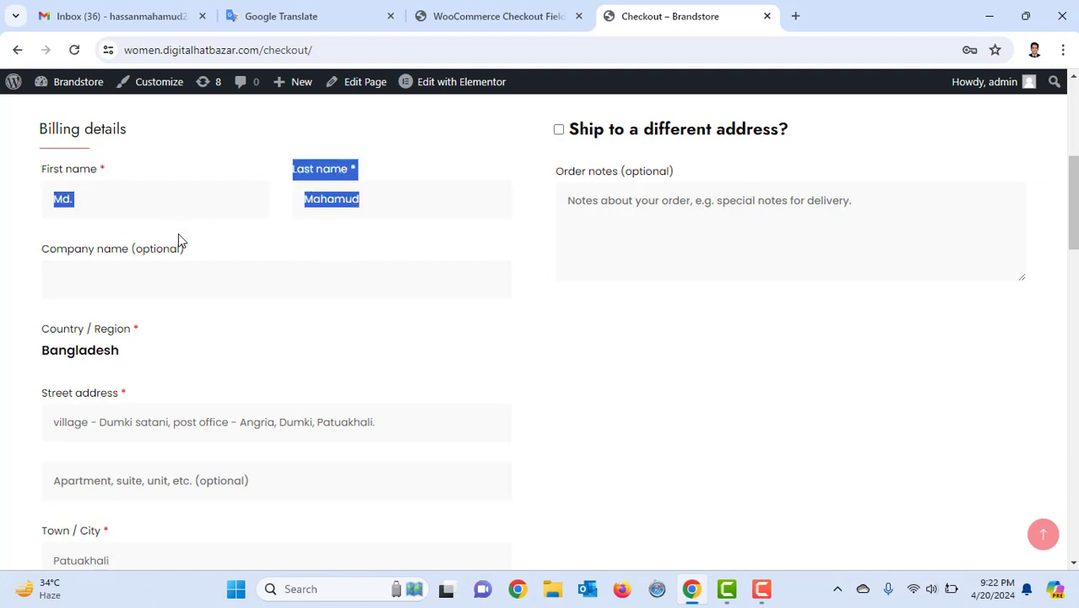
click(216, 235)
drag(66, 255, 24, 249)
click(215, 249)
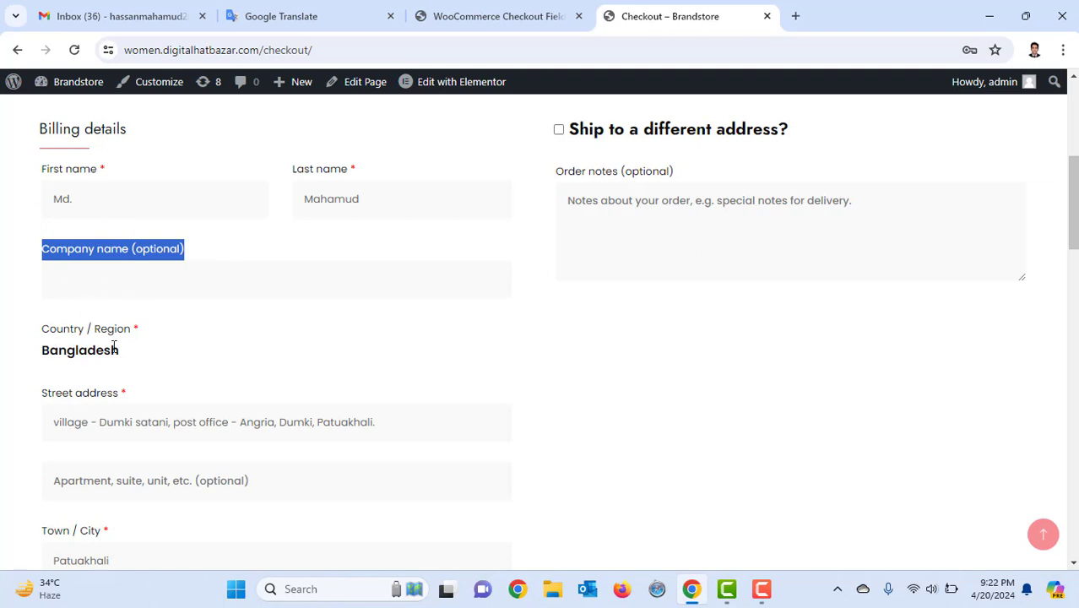
Review the remaining billing fields on the checkout page: country, street address, town, district, postcode, phone and email address
scroll(165, 342, down, 1)
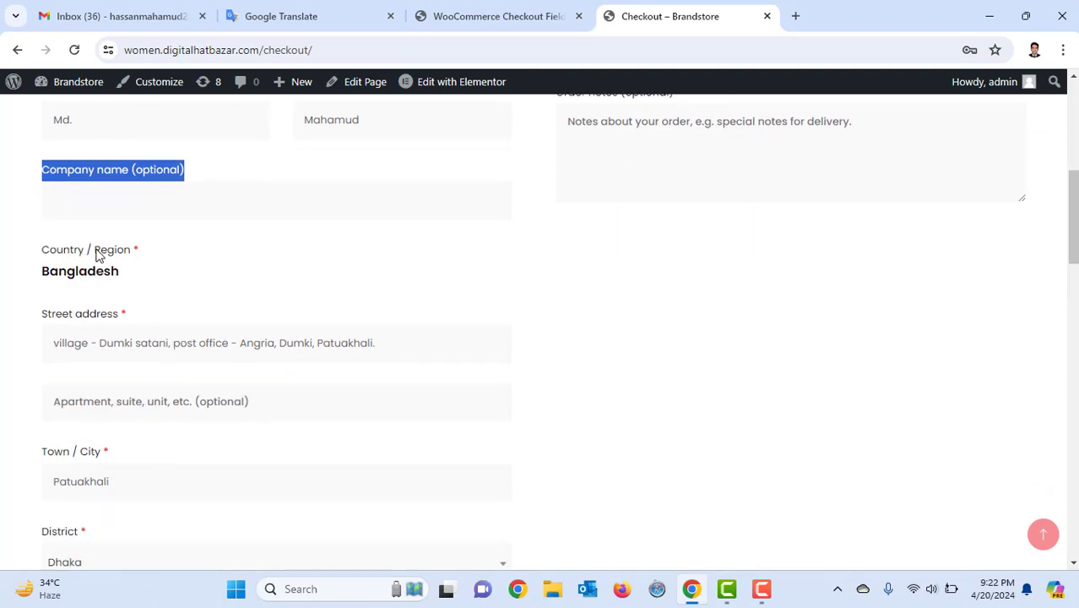
drag(96, 251, 131, 253)
scroll(217, 299, down, 1)
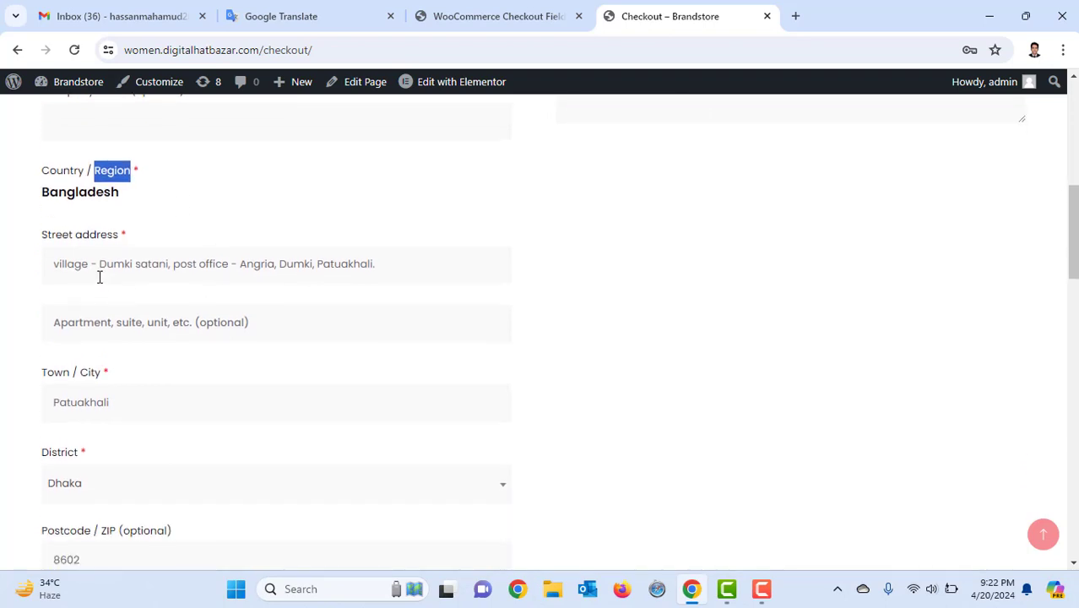
click(249, 336)
drag(52, 261, 438, 250)
click(462, 364)
click(400, 393)
scroll(397, 393, down, 1)
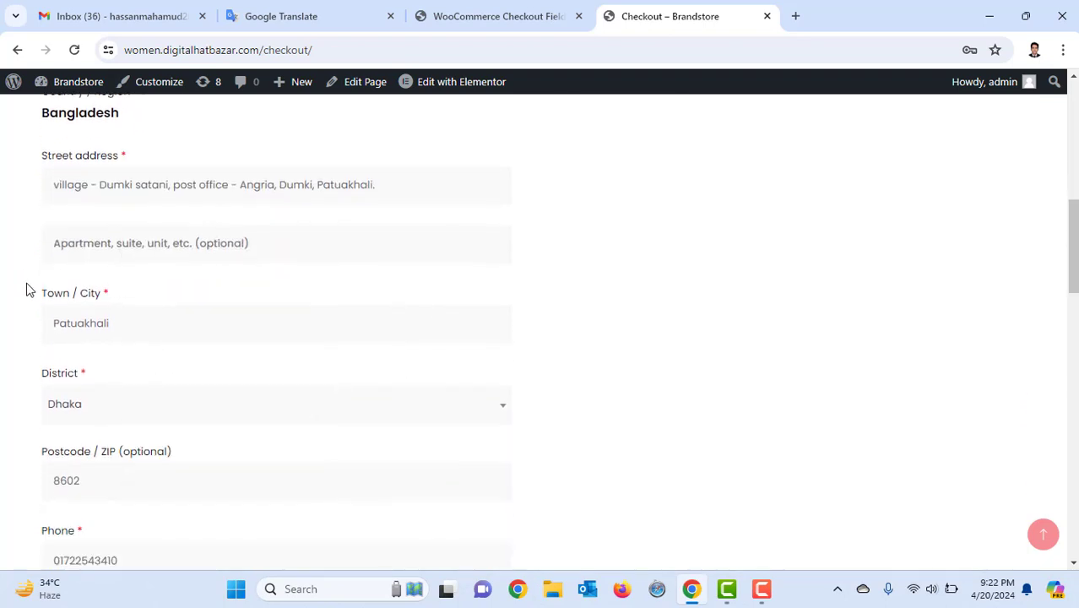
scroll(125, 316, down, 1)
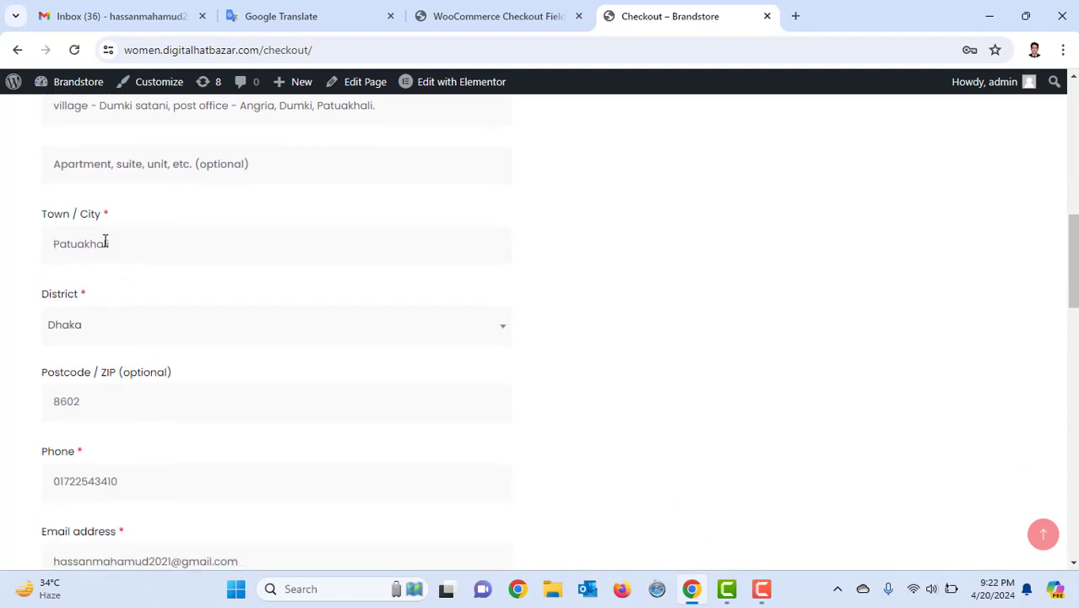
scroll(87, 243, down, 1)
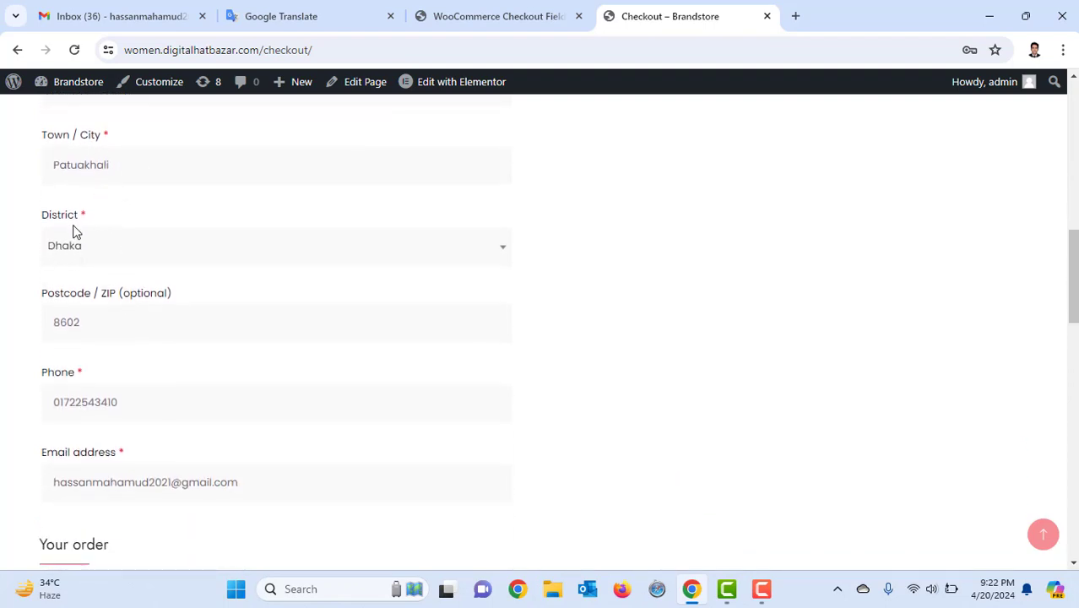
drag(26, 300, 174, 316)
scroll(173, 315, down, 1)
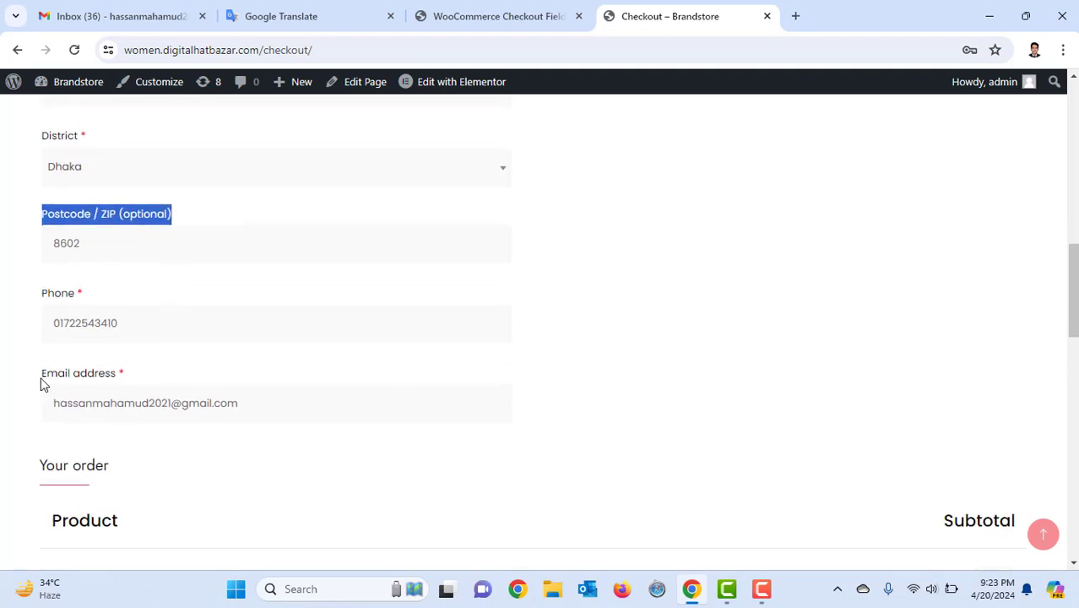
drag(40, 377, 139, 379)
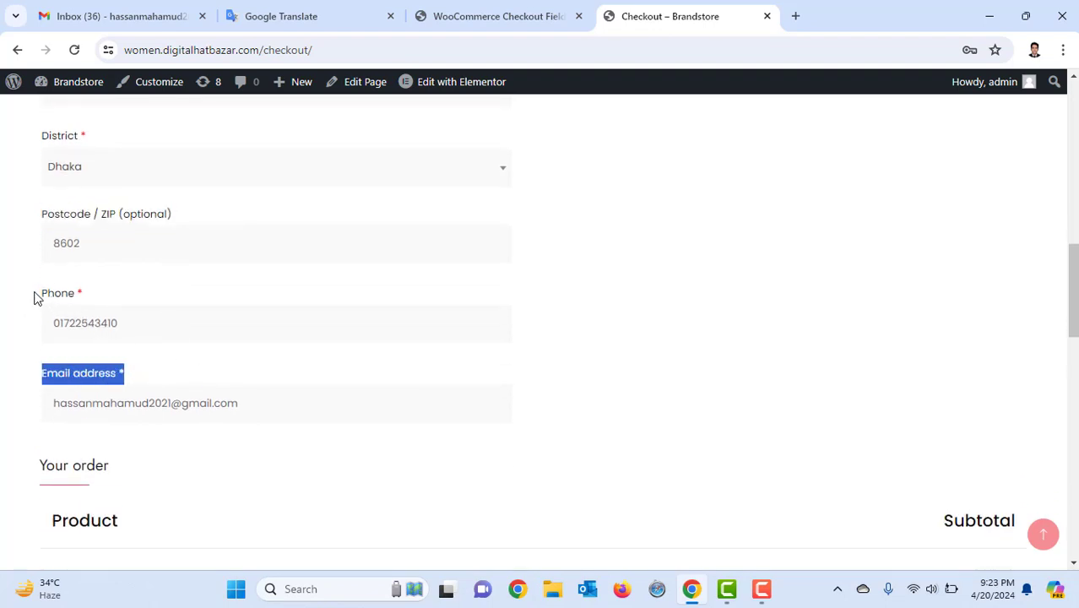
drag(37, 298, 114, 295)
scroll(155, 313, up, 4)
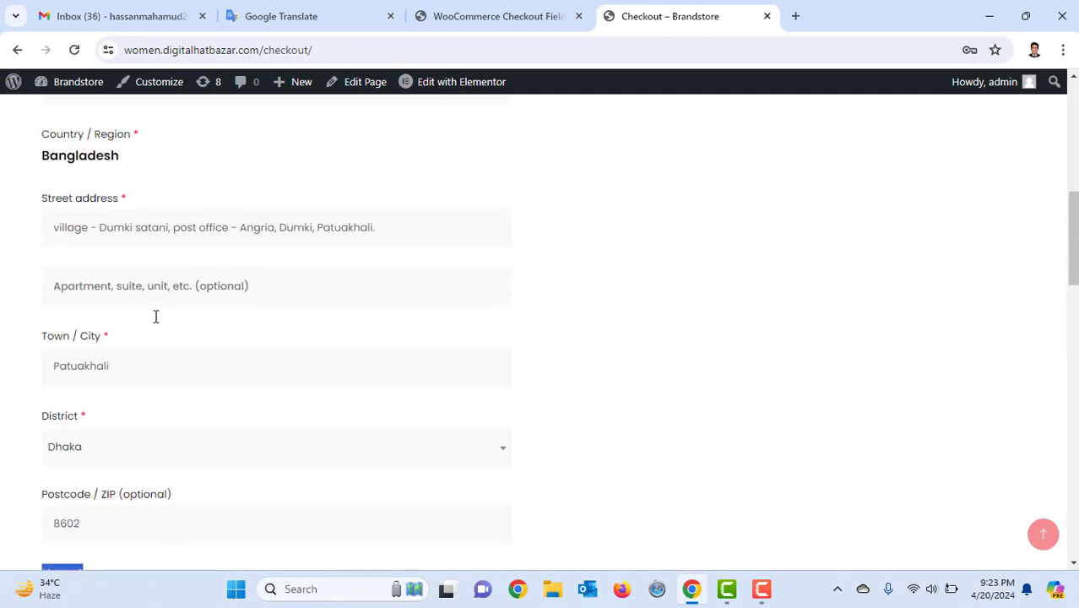
scroll(156, 316, up, 5)
Return to the checkout field editor, open the billing_first_name field for editing and review its label and placeholder
click(498, 16)
scroll(564, 379, down, 5)
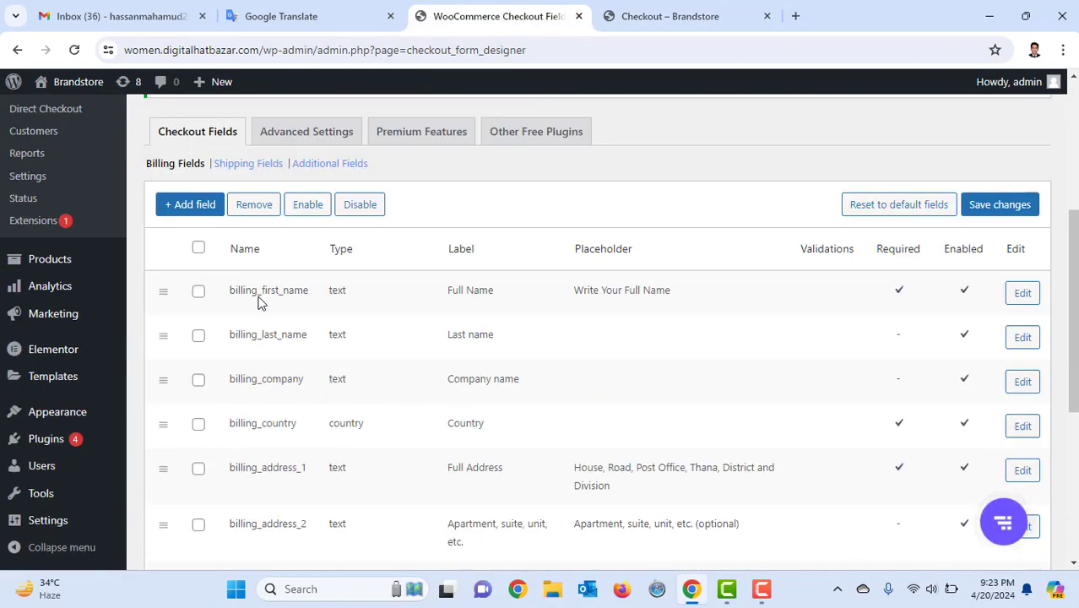
click(1029, 297)
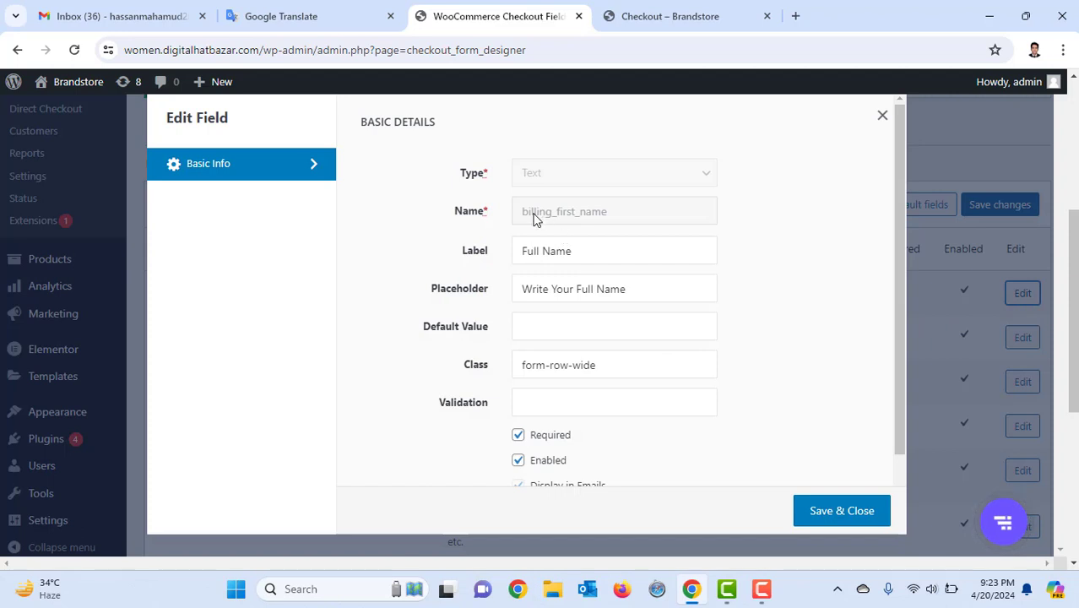
drag(587, 246, 514, 247)
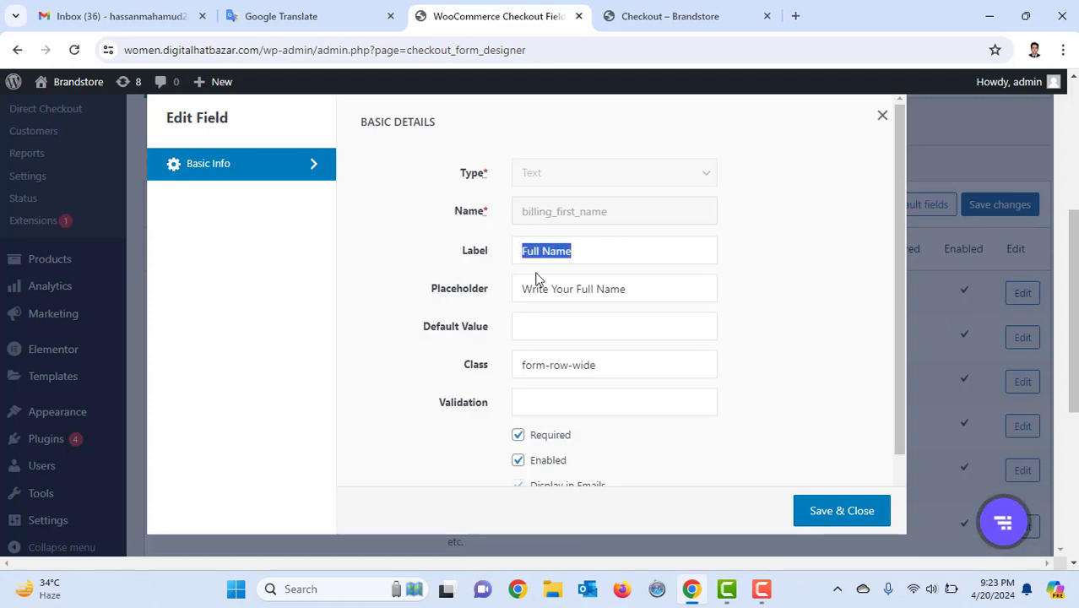
click(650, 286)
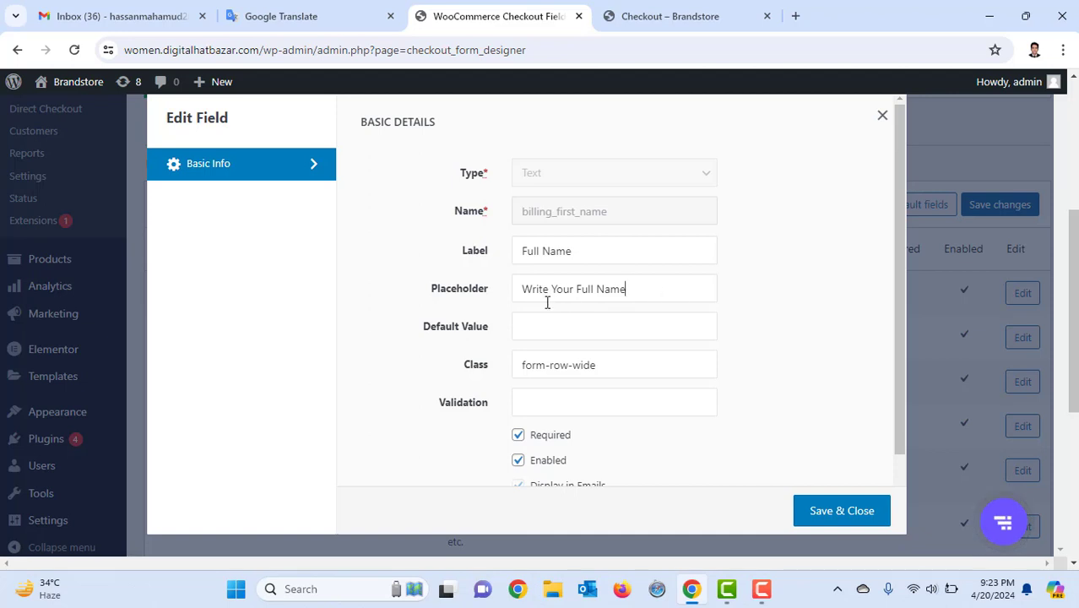
drag(642, 291, 518, 288)
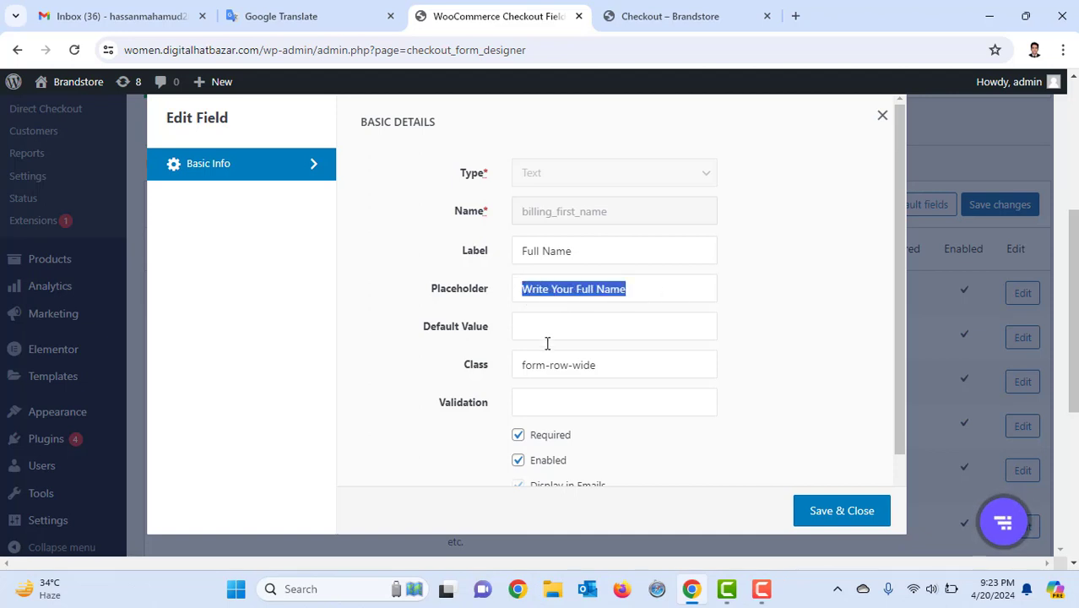
Re-enter the class of the billing_first_name field as form-row-wide and save the field
click(621, 363)
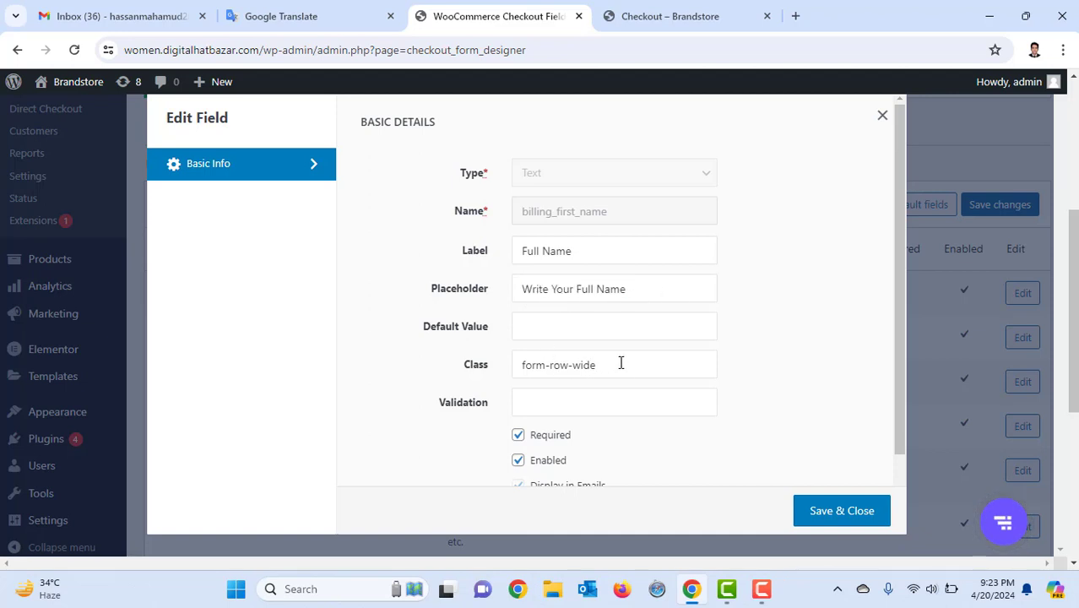
key(BackSpace)
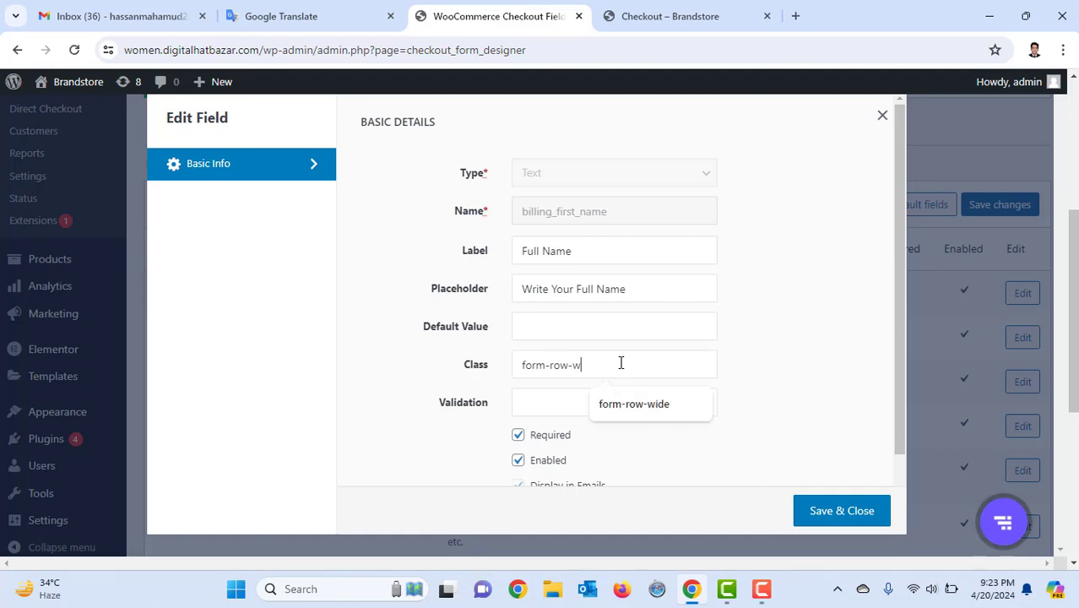
text(ide)
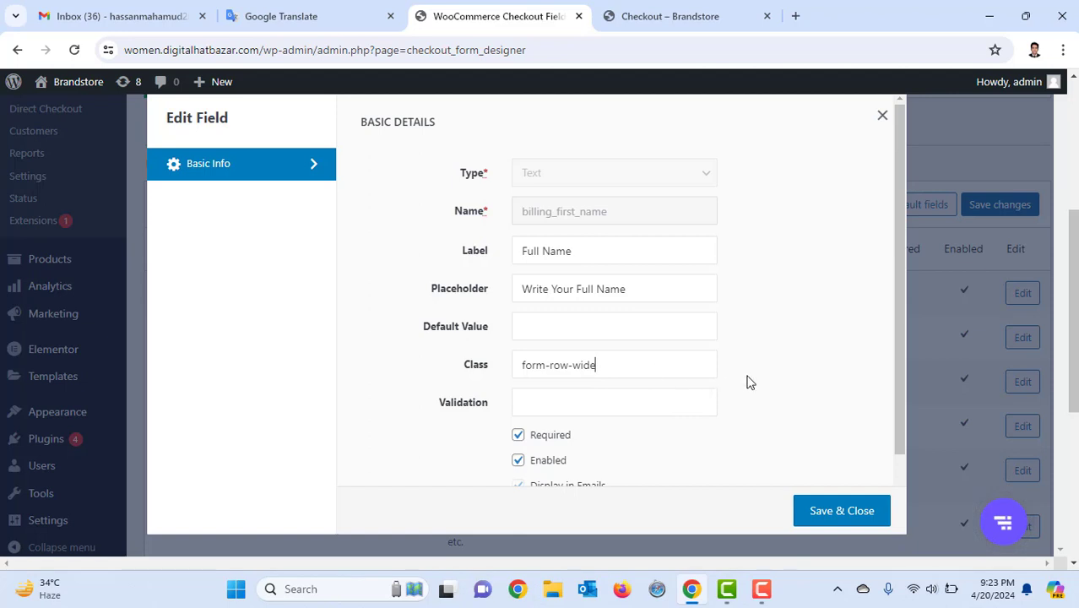
scroll(599, 443, down, 1)
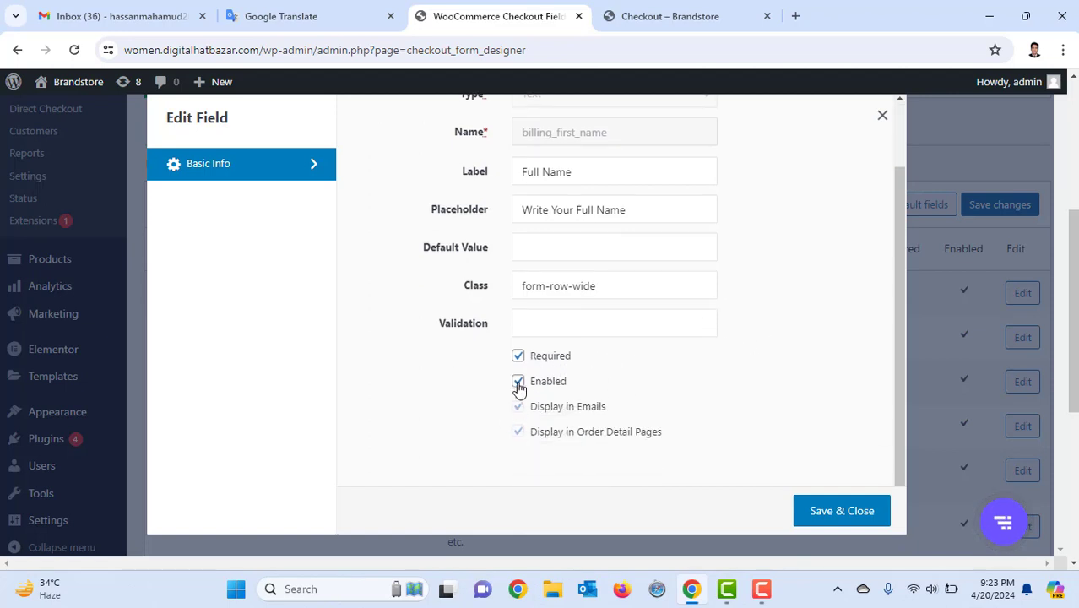
click(840, 512)
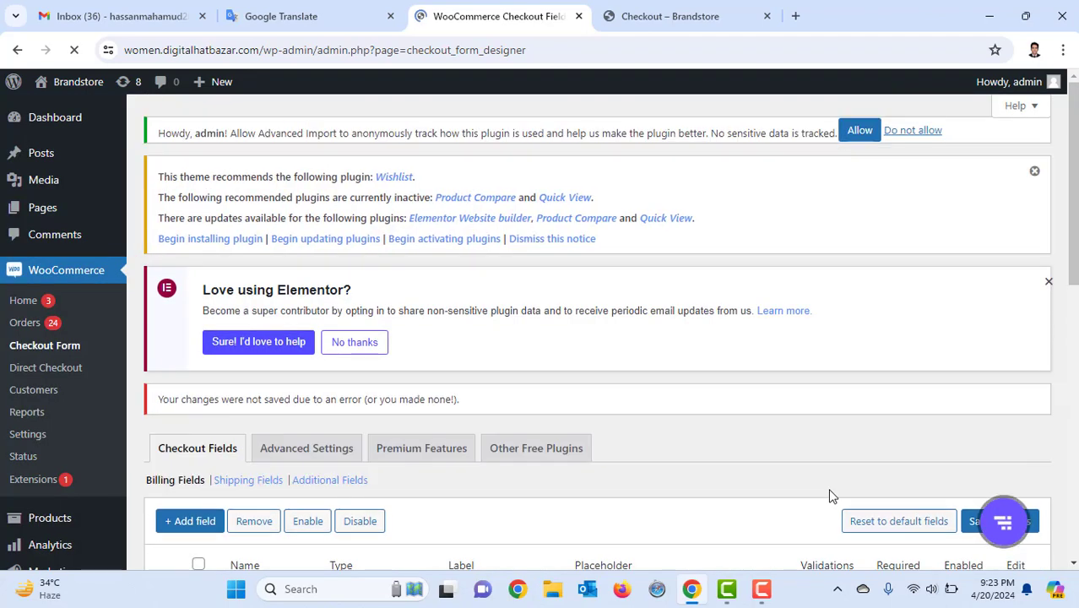
Disable the billing_last_name field in its settings and save the field
scroll(423, 397, down, 2)
scroll(254, 354, down, 2)
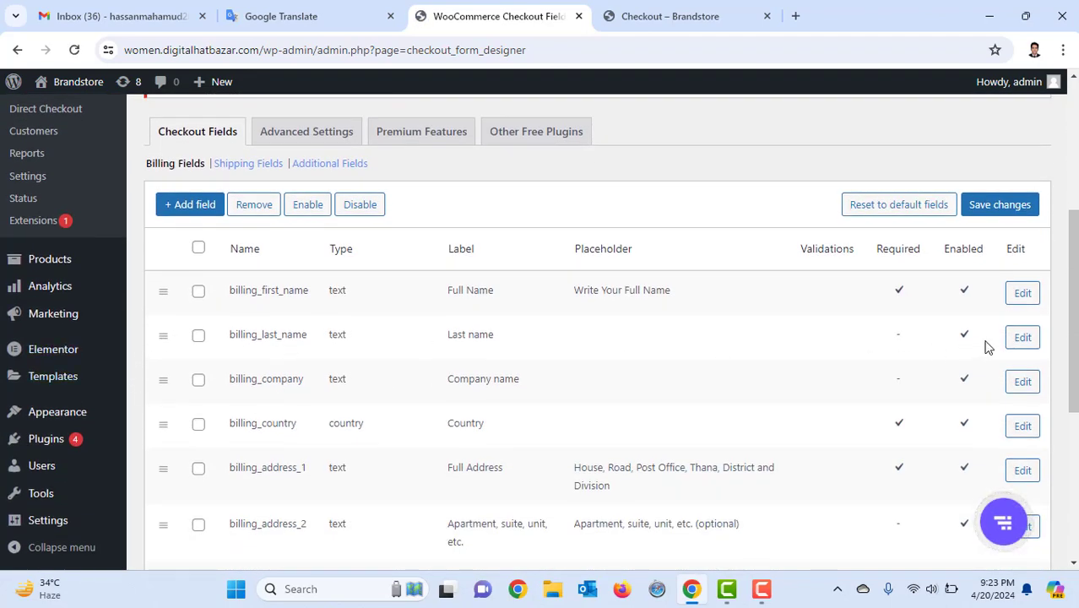
click(1019, 337)
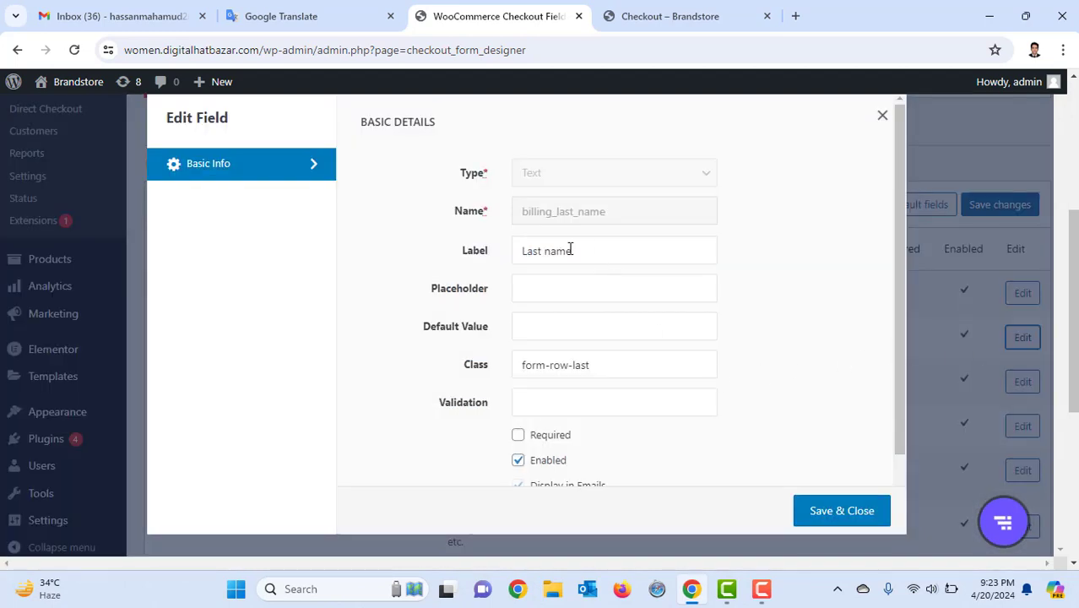
triple_click(514, 251)
scroll(617, 353, down, 1)
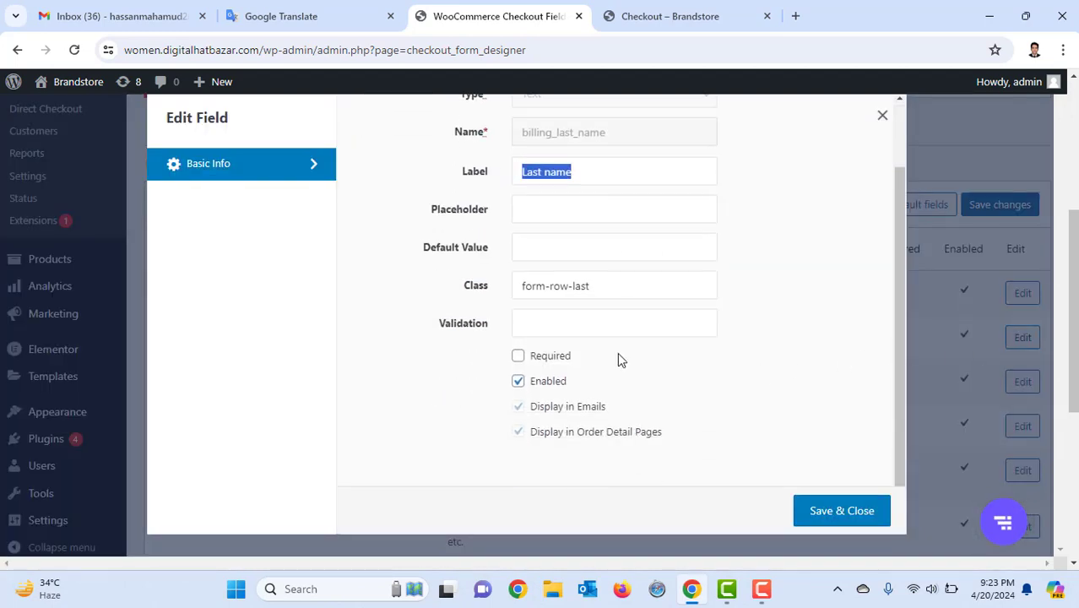
click(551, 382)
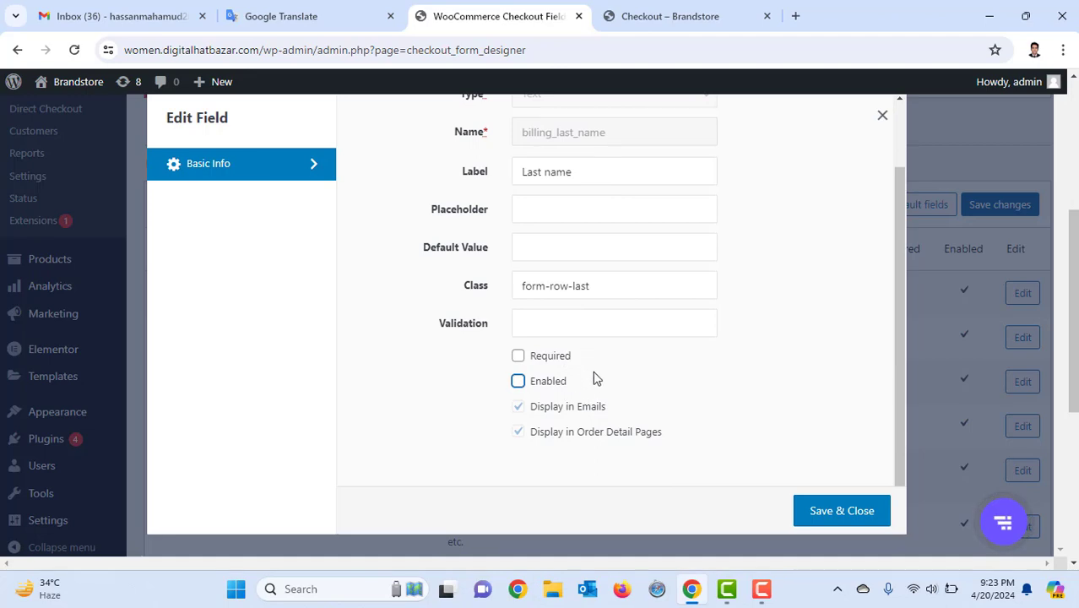
click(846, 517)
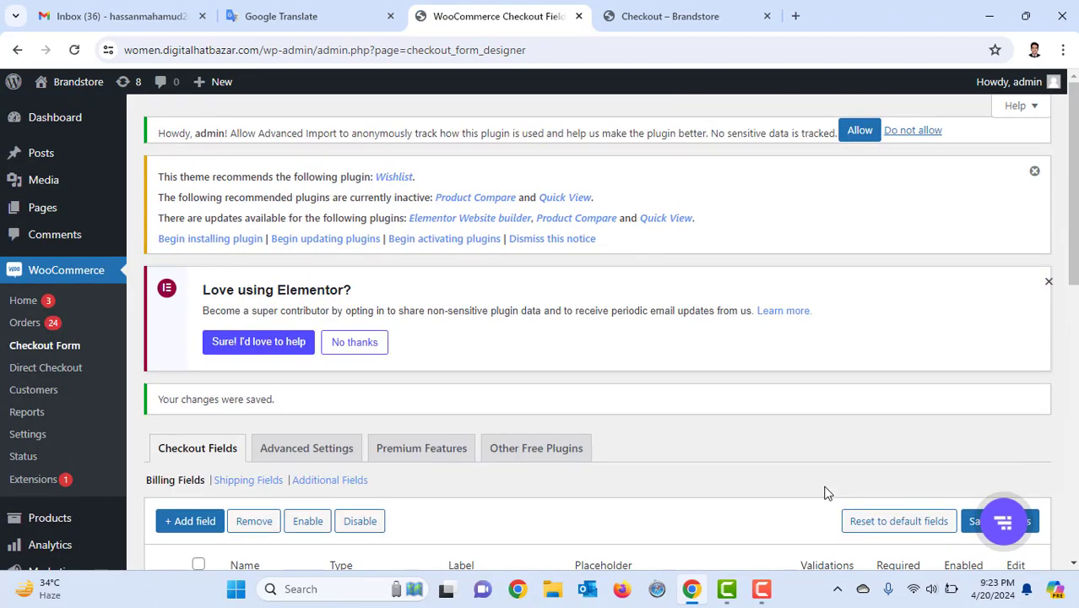
Disable the billing_company field in its settings and save the field
scroll(830, 482, down, 5)
scroll(826, 454, down, 1)
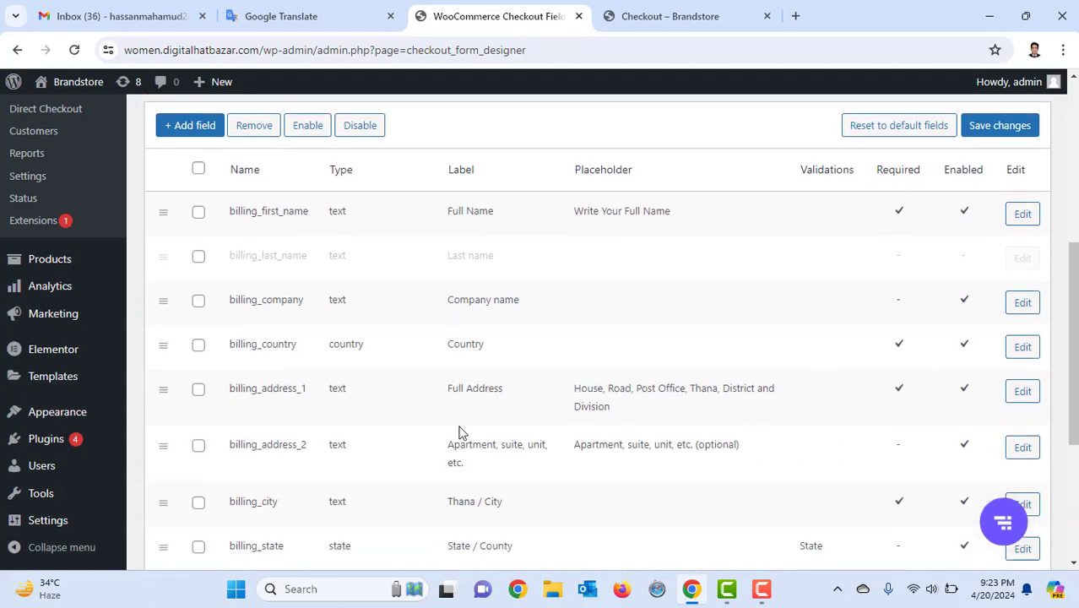
click(1023, 304)
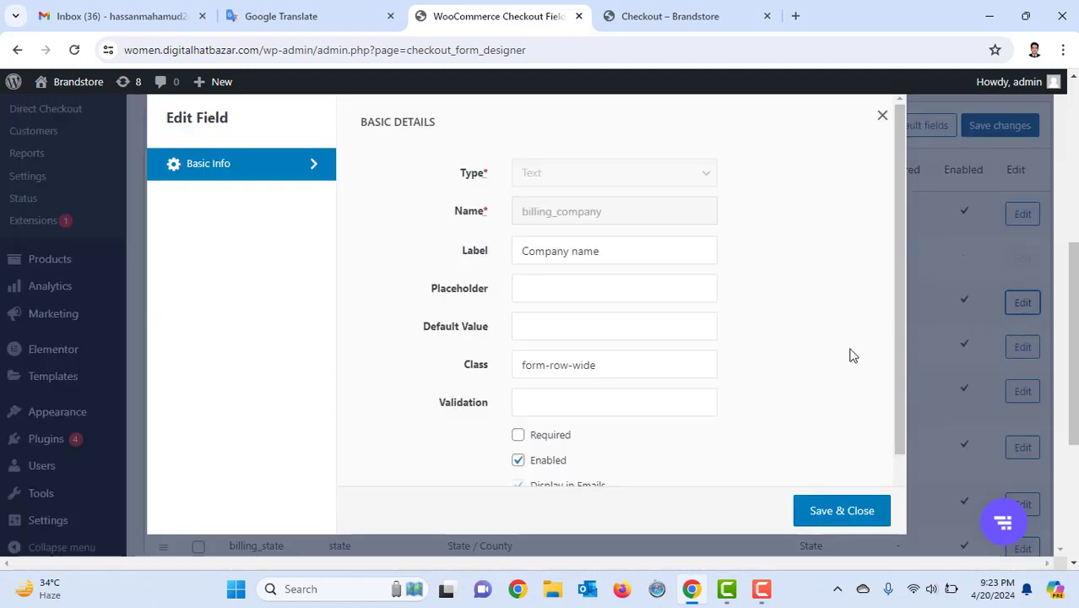
scroll(642, 380, down, 1)
click(548, 382)
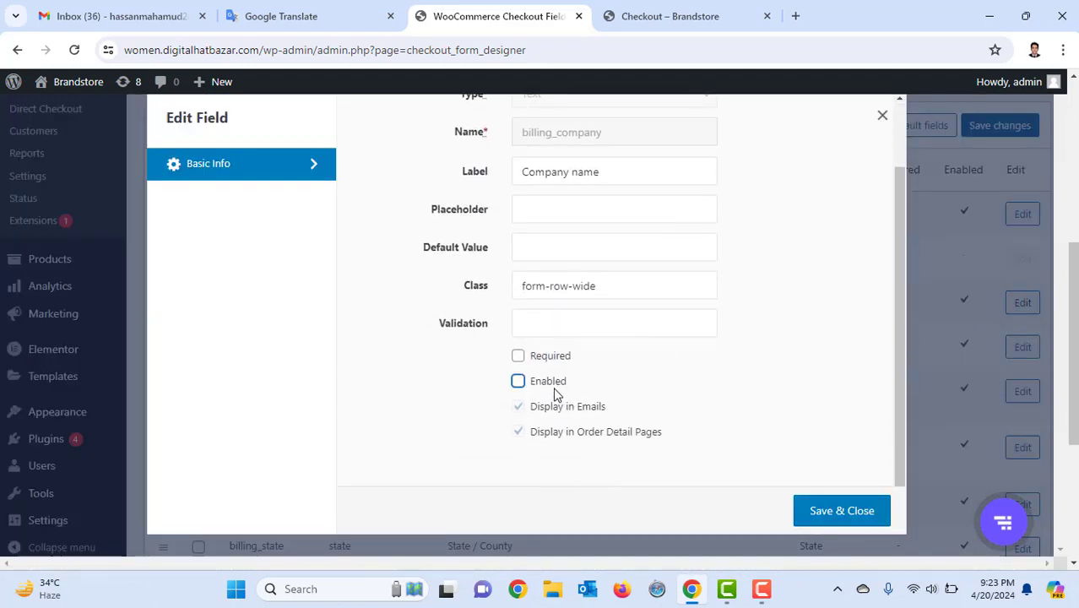
click(856, 513)
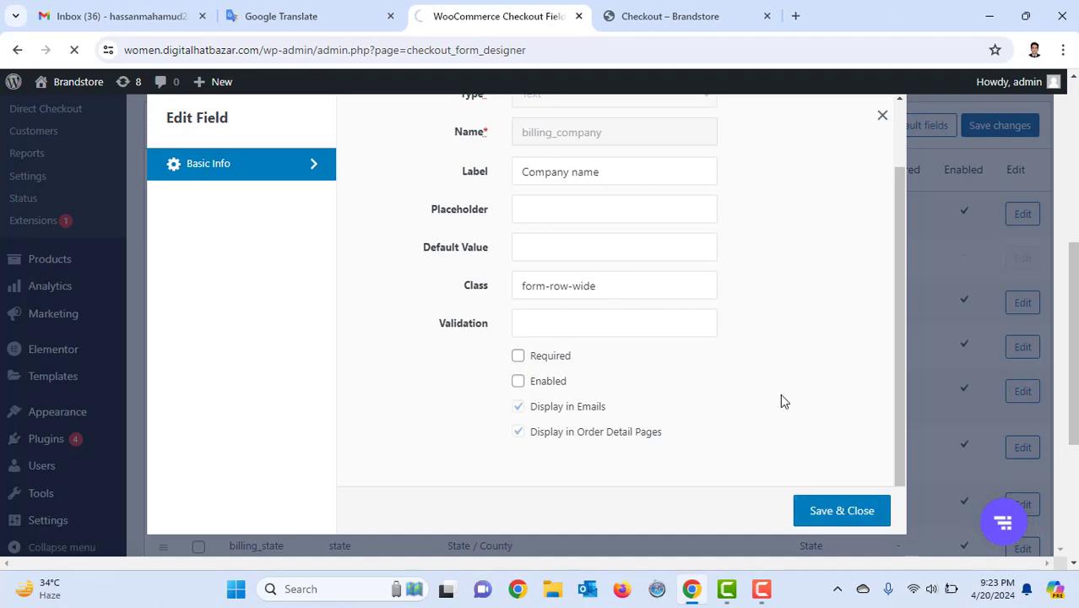
Disable the billing_address_2 field in its settings and save the field
scroll(782, 396, down, 6)
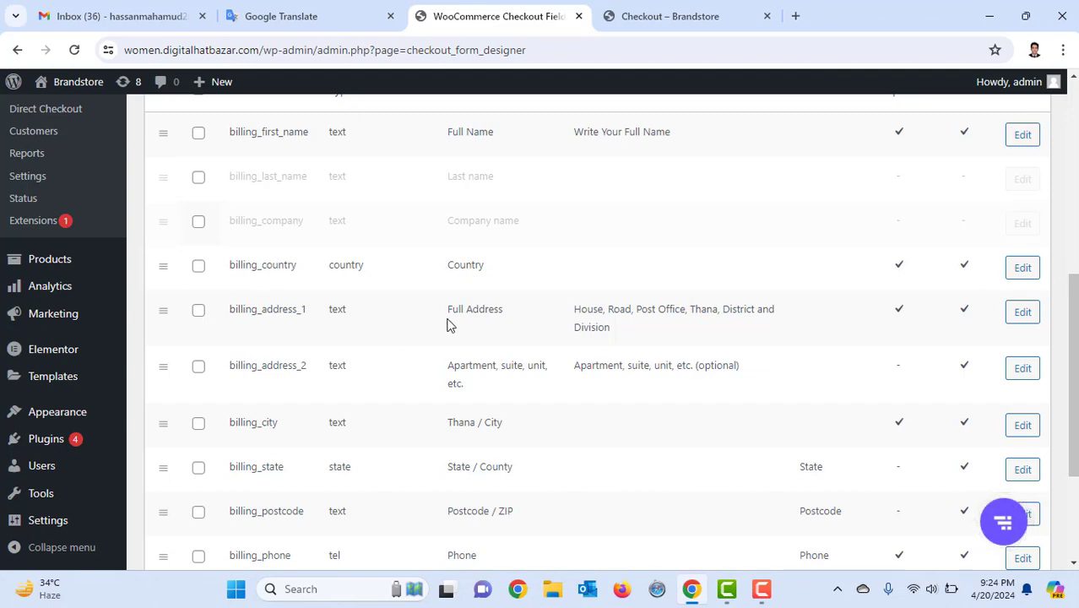
drag(620, 331, 563, 318)
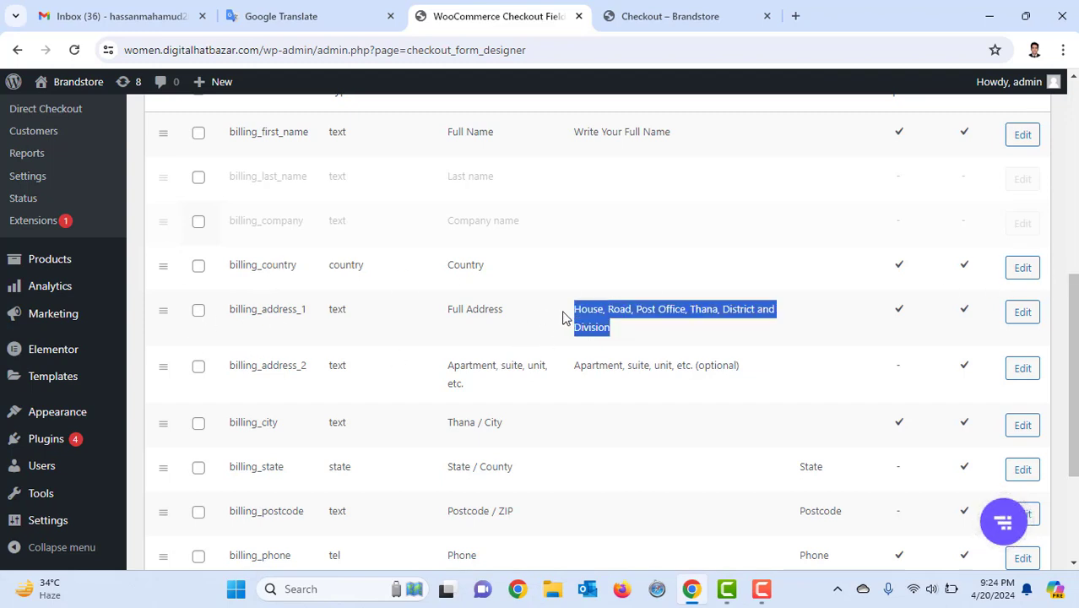
click(1025, 372)
scroll(591, 445, down, 2)
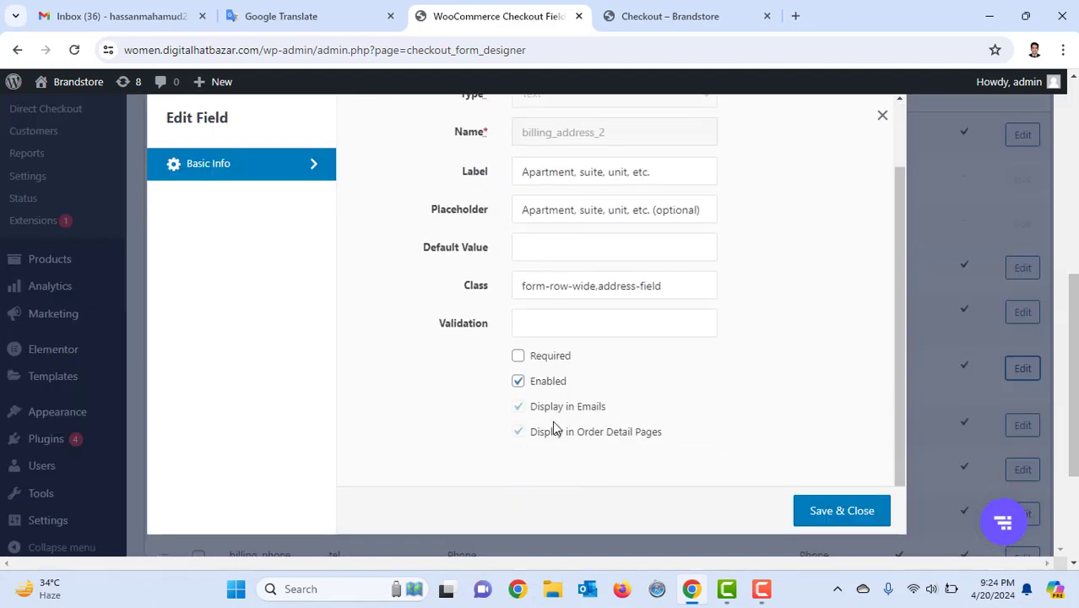
click(547, 386)
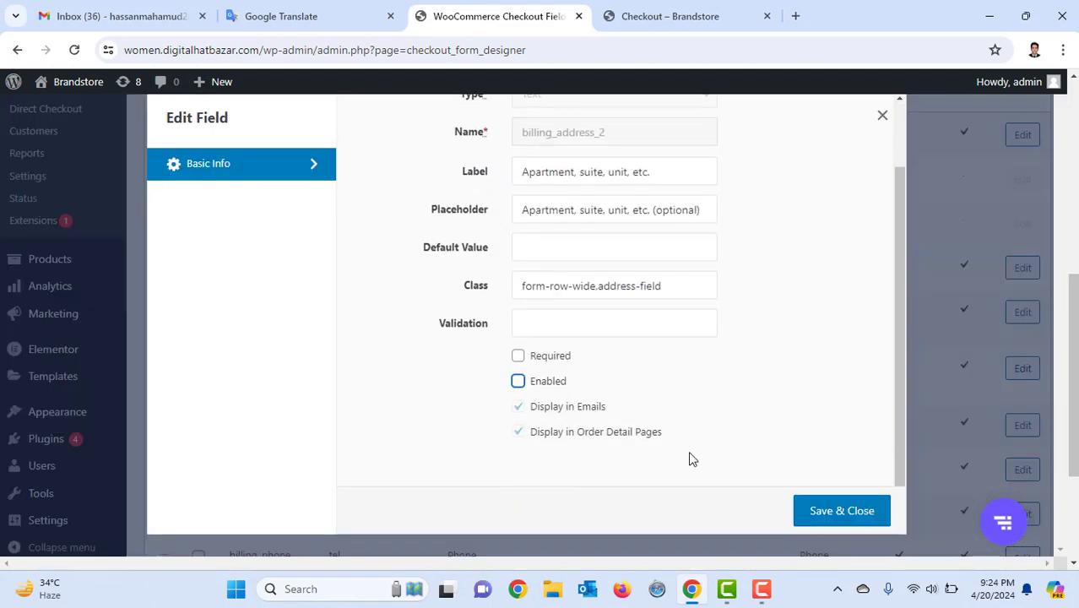
click(812, 510)
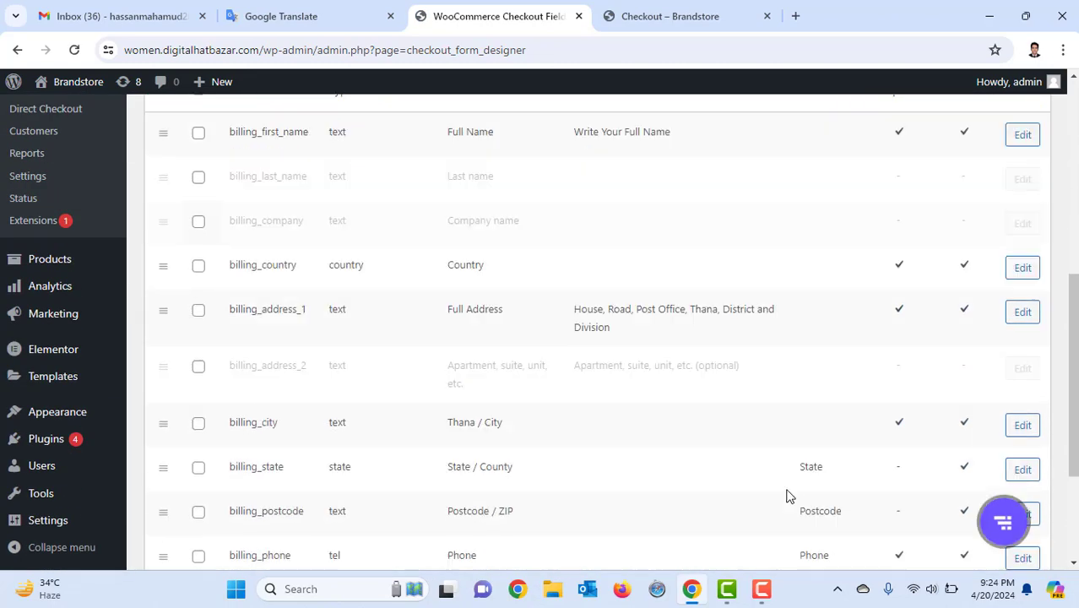
Open the billing_city field's settings, keep it required and enabled, and save the field
scroll(784, 497, down, 1)
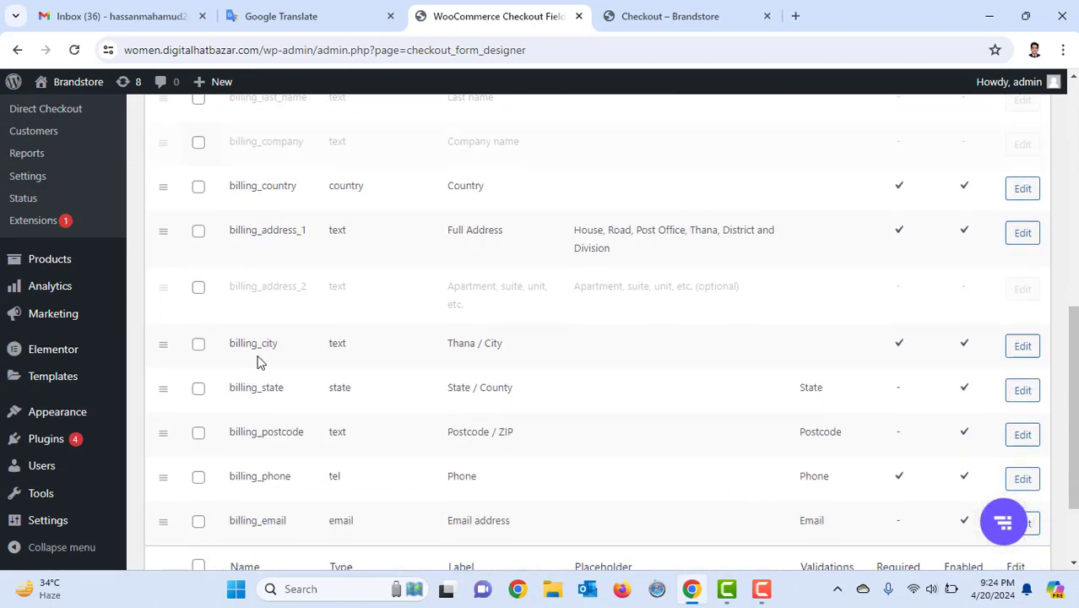
scroll(514, 353, down, 1)
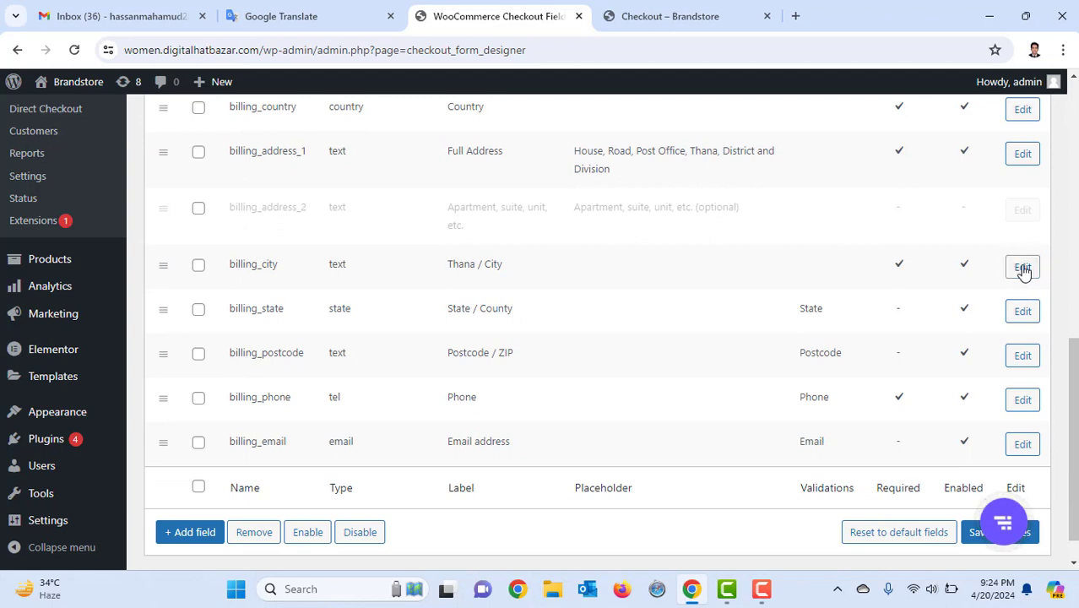
click(1023, 269)
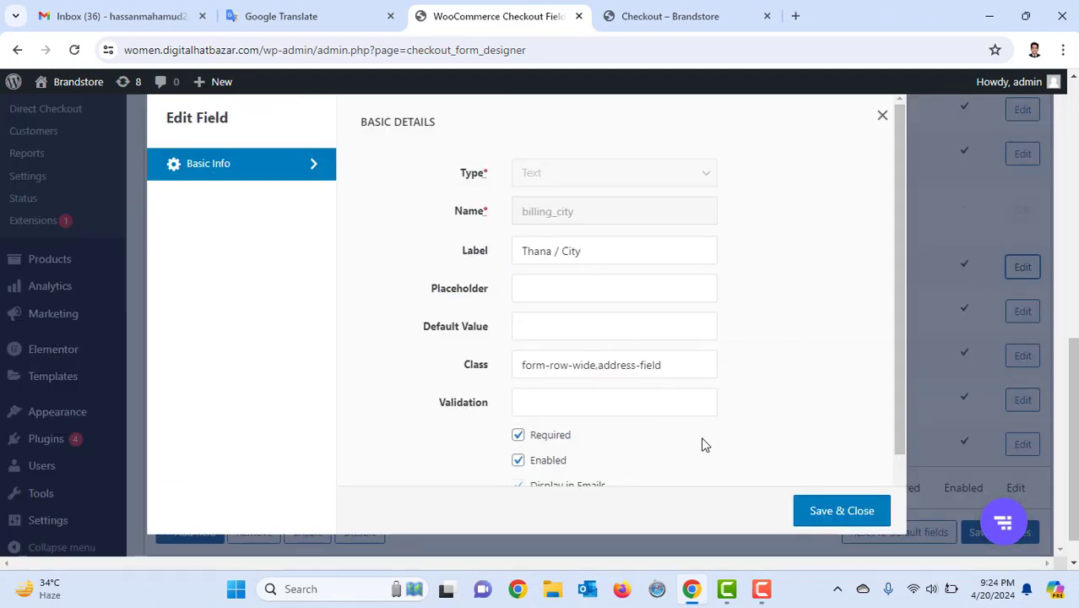
scroll(706, 383, down, 1)
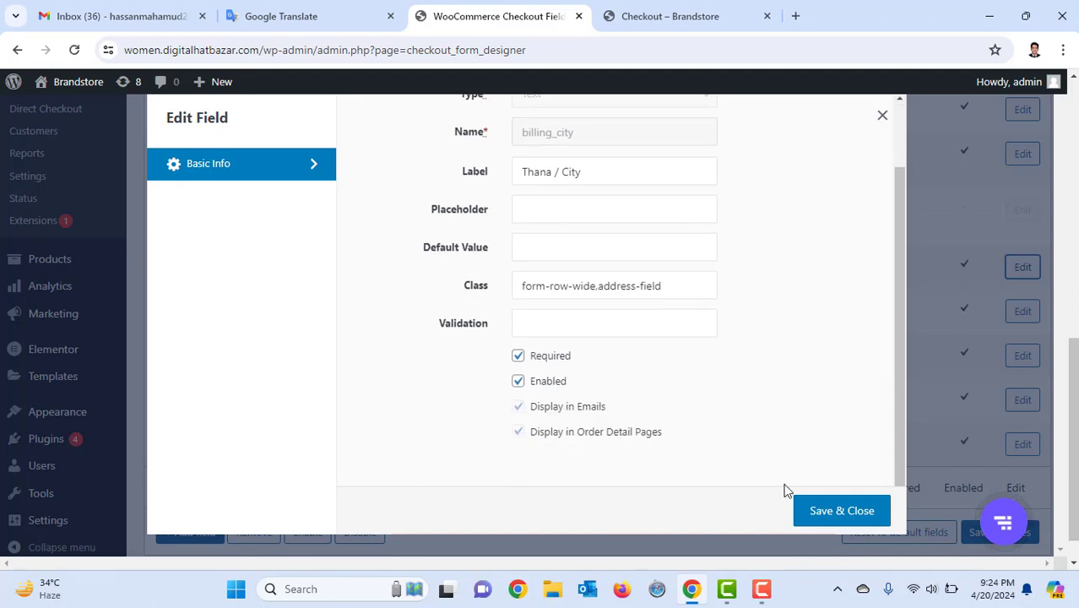
click(540, 357)
click(805, 517)
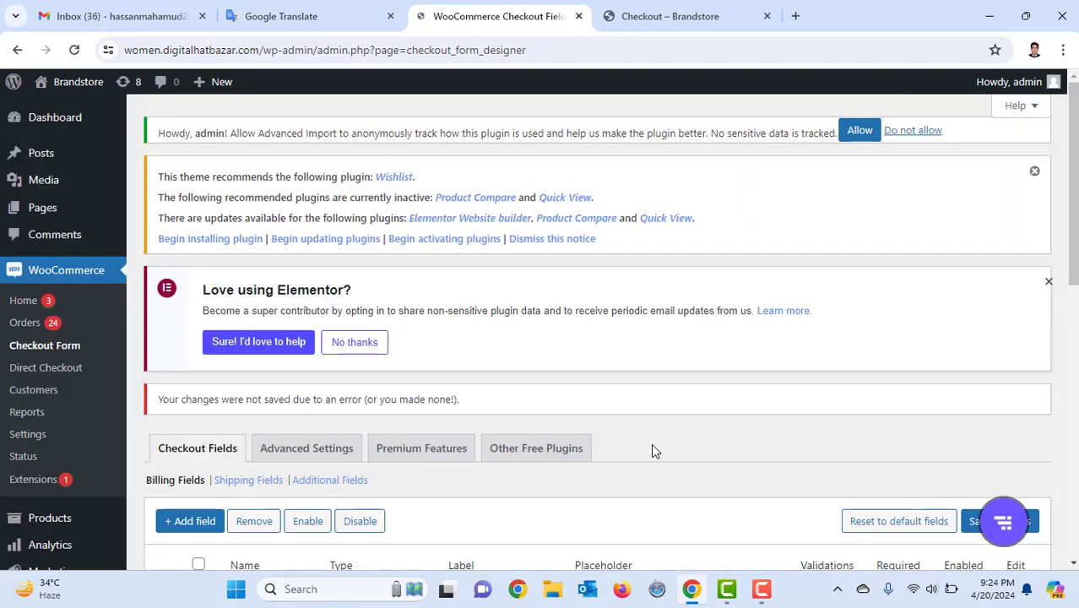
Disable the billing_state field in its settings and save the field
scroll(655, 441, down, 5)
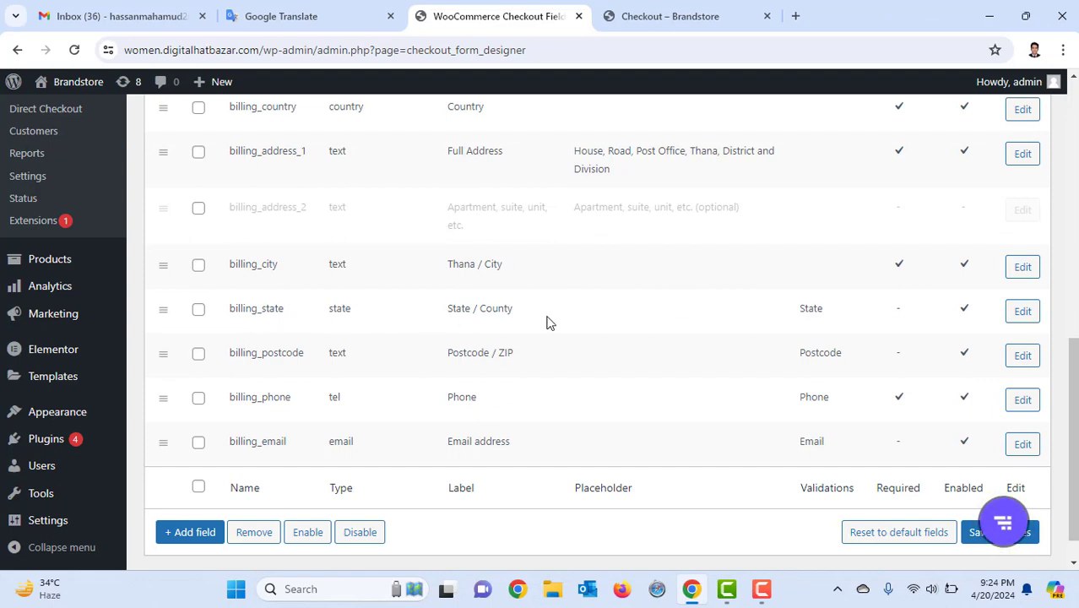
scroll(238, 306, up, 2)
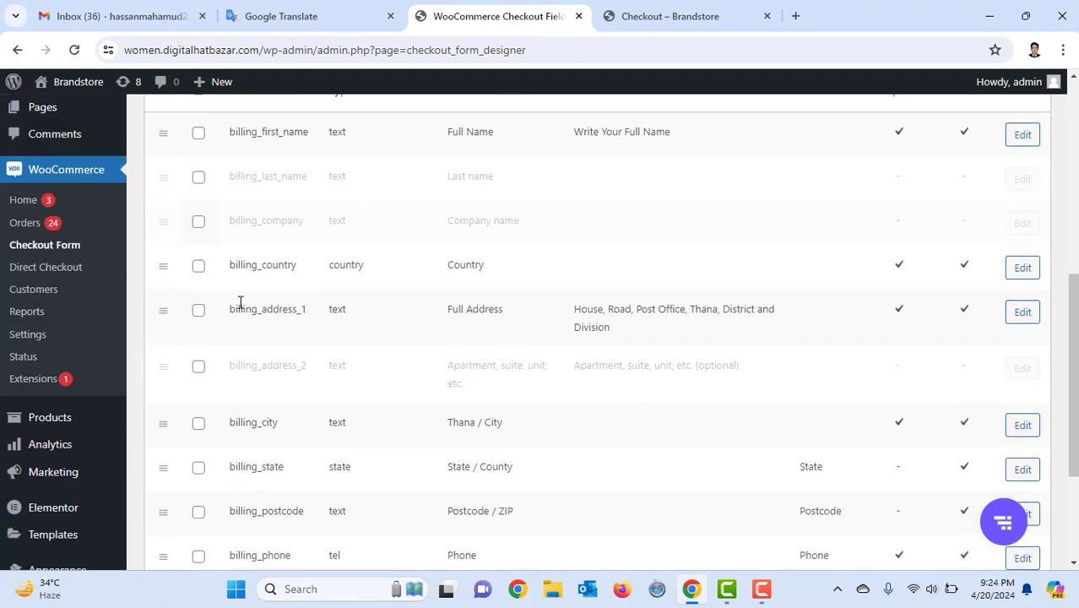
scroll(239, 294, down, 3)
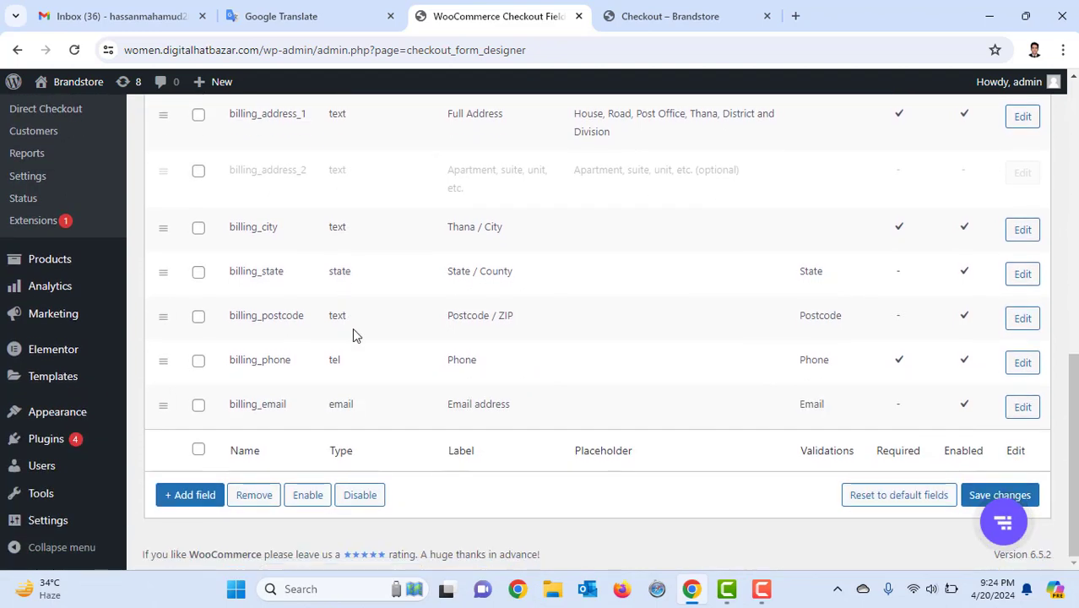
click(1022, 276)
scroll(625, 401, down, 1)
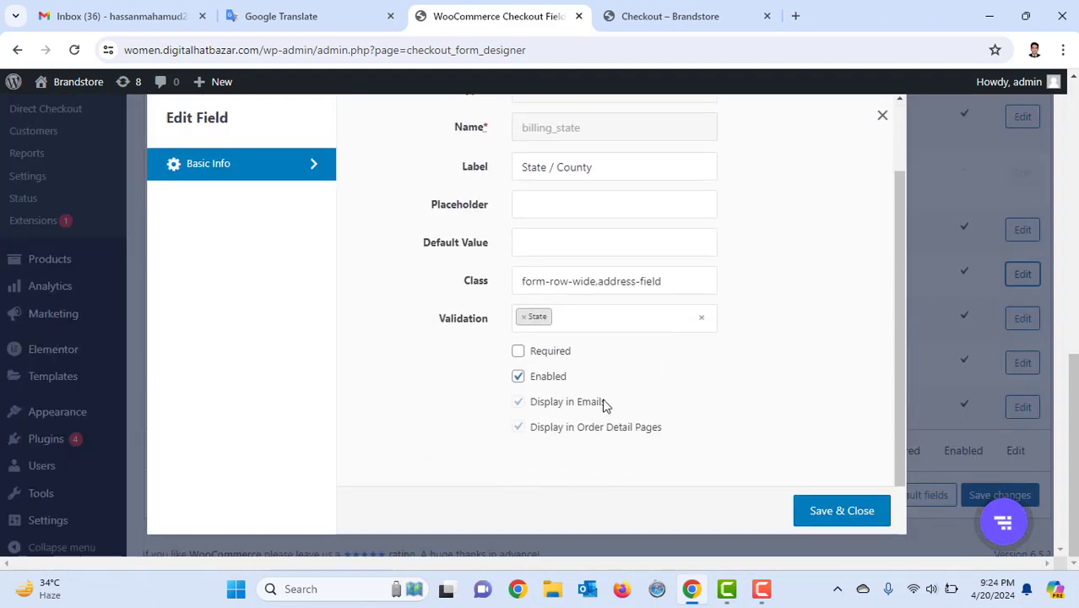
click(540, 385)
click(829, 511)
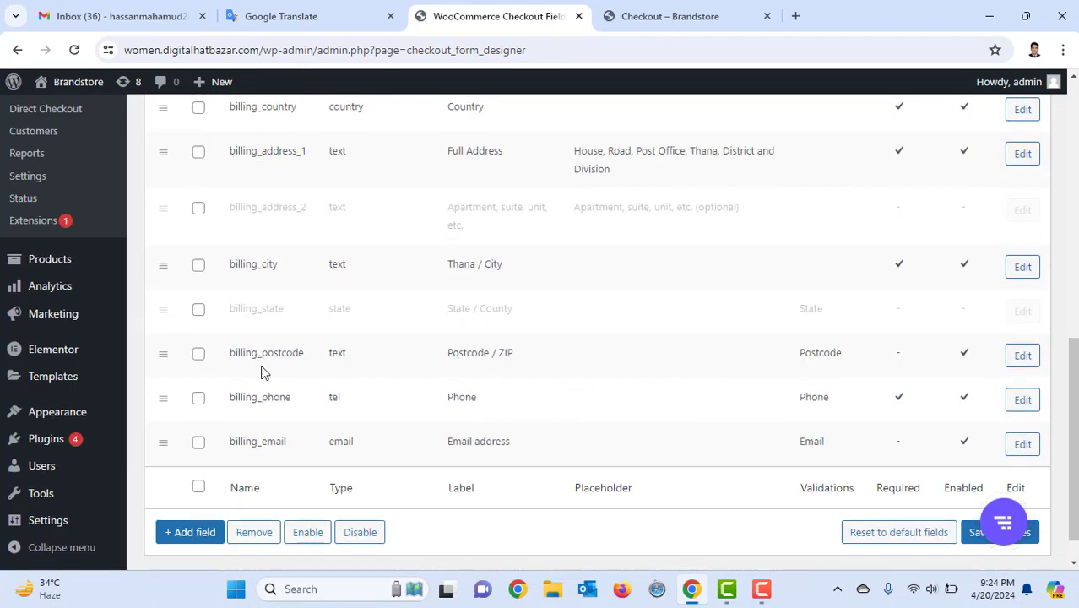
Disable the billing_postcode field in its settings and save the field
click(1022, 355)
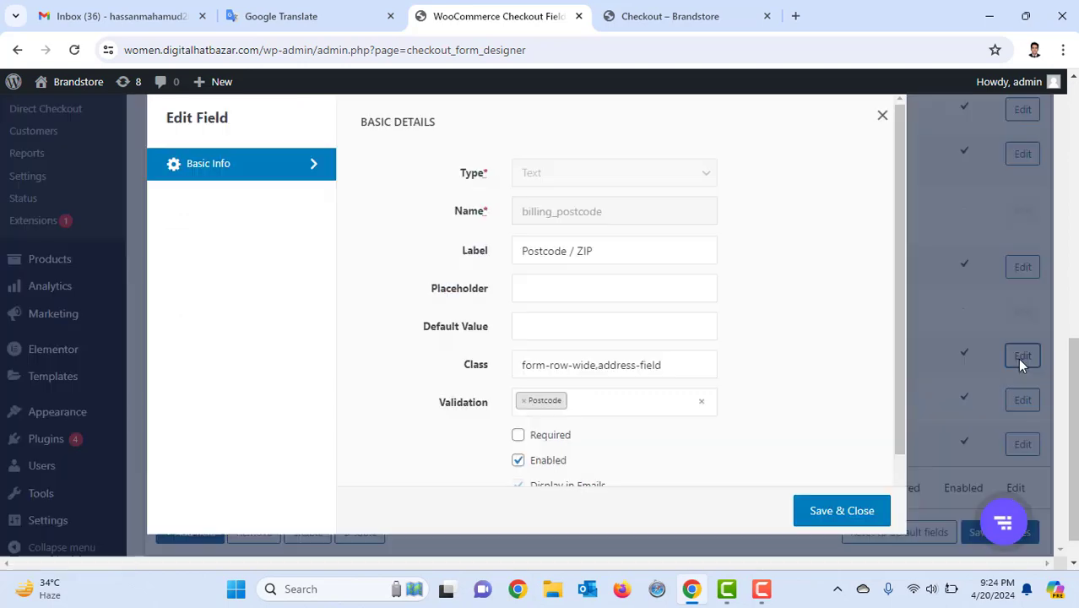
scroll(625, 439, down, 1)
click(541, 378)
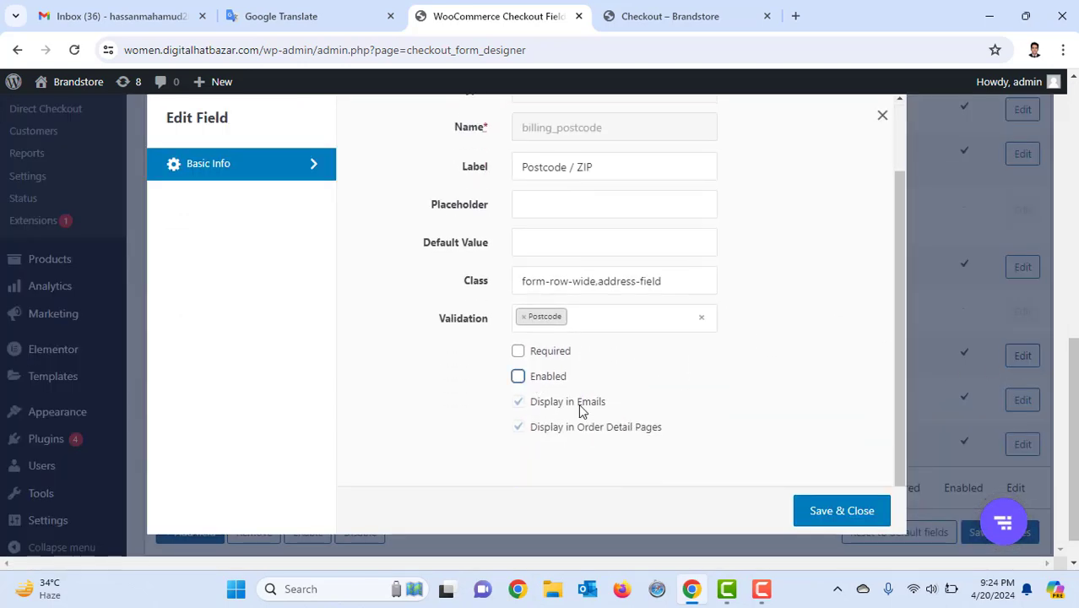
click(834, 517)
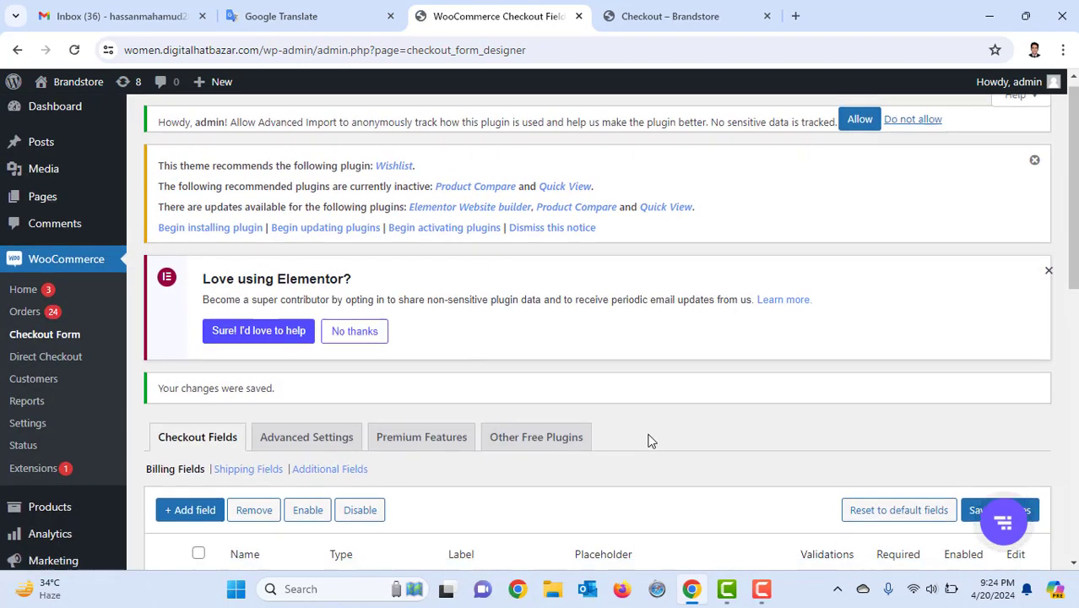
Disable the billing_email field in its settings and save the field
scroll(647, 438, down, 12)
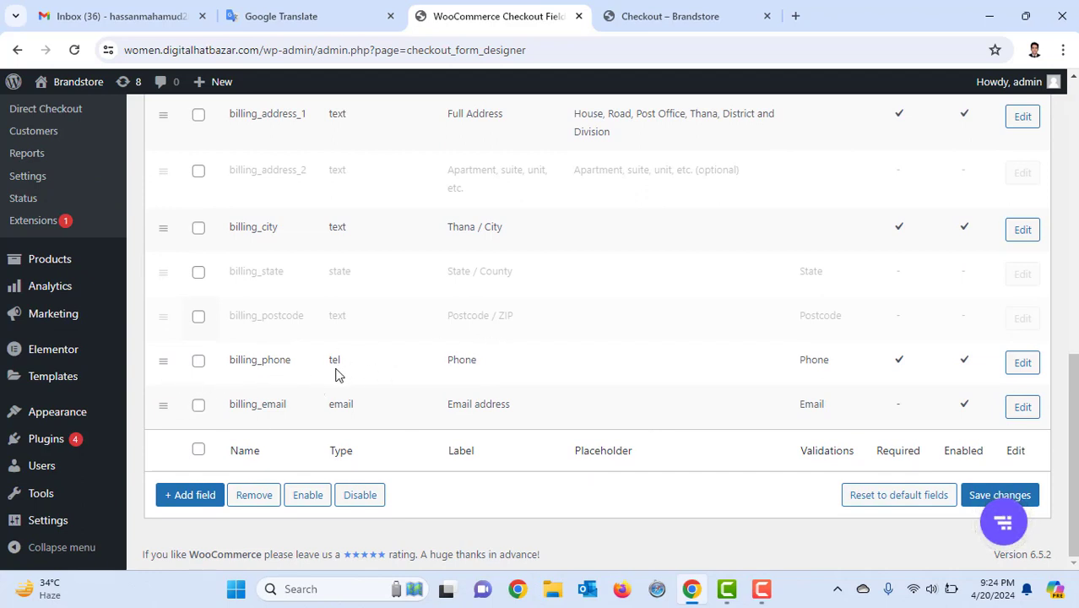
click(1022, 405)
scroll(701, 390, down, 1)
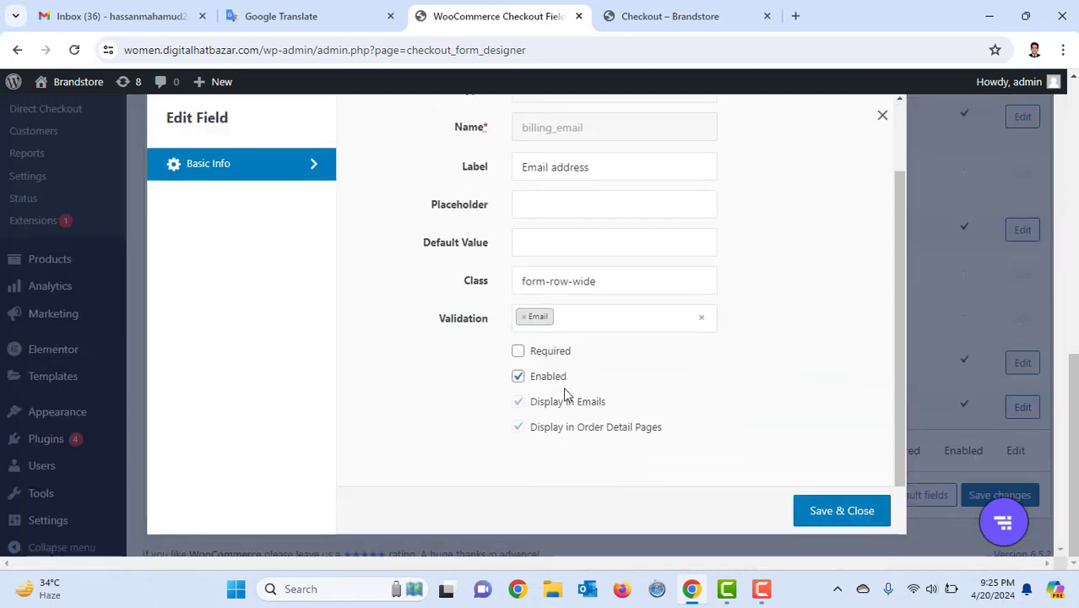
click(518, 376)
click(844, 510)
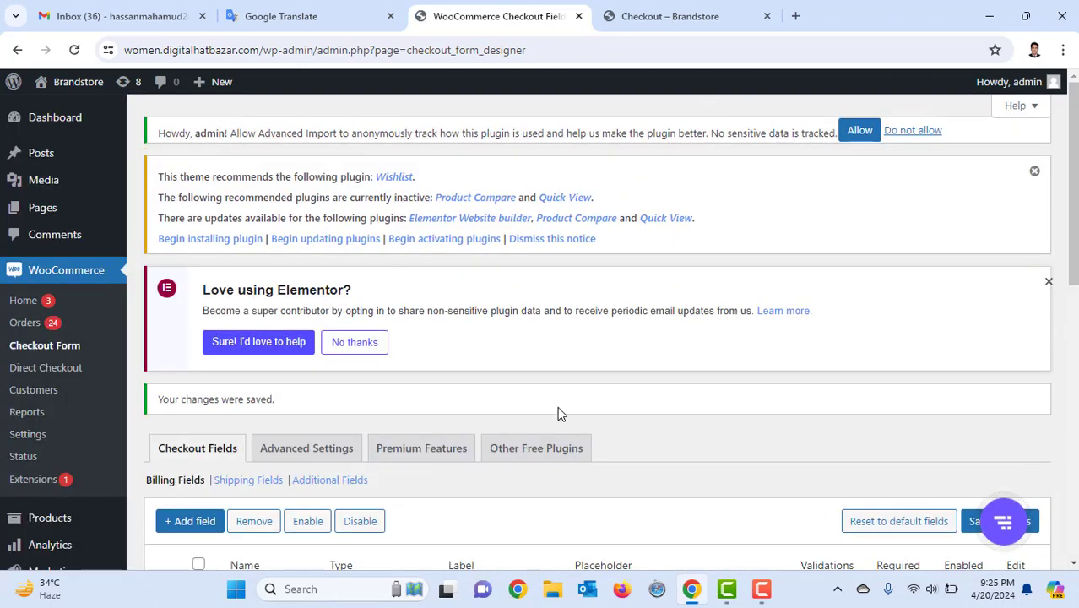
Review the list of billing fields and save the changes to the whole checkout form
scroll(557, 414, down, 8)
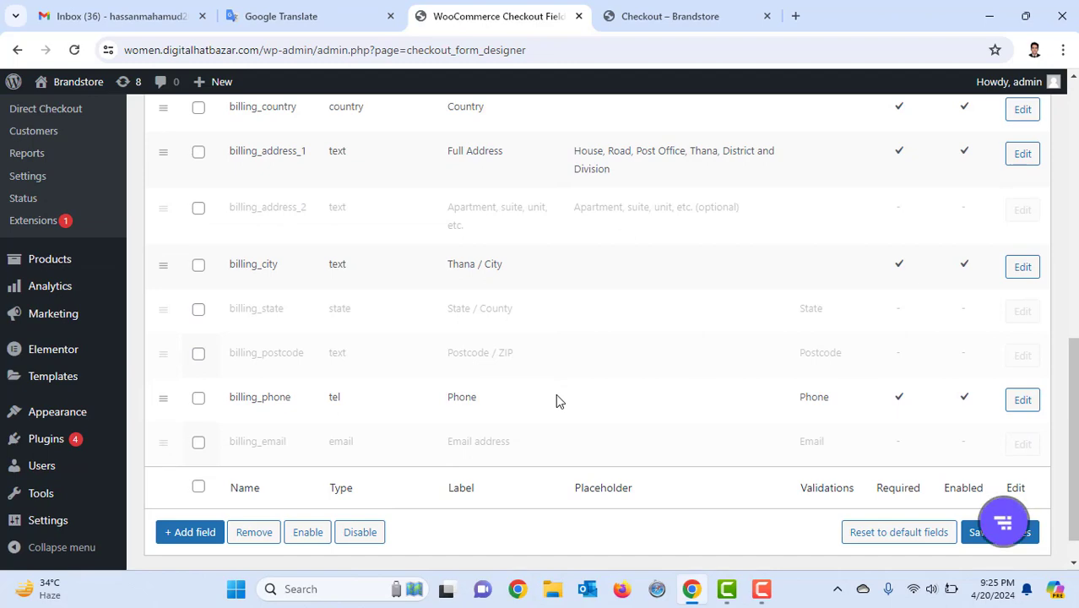
scroll(634, 409, up, 4)
click(1006, 205)
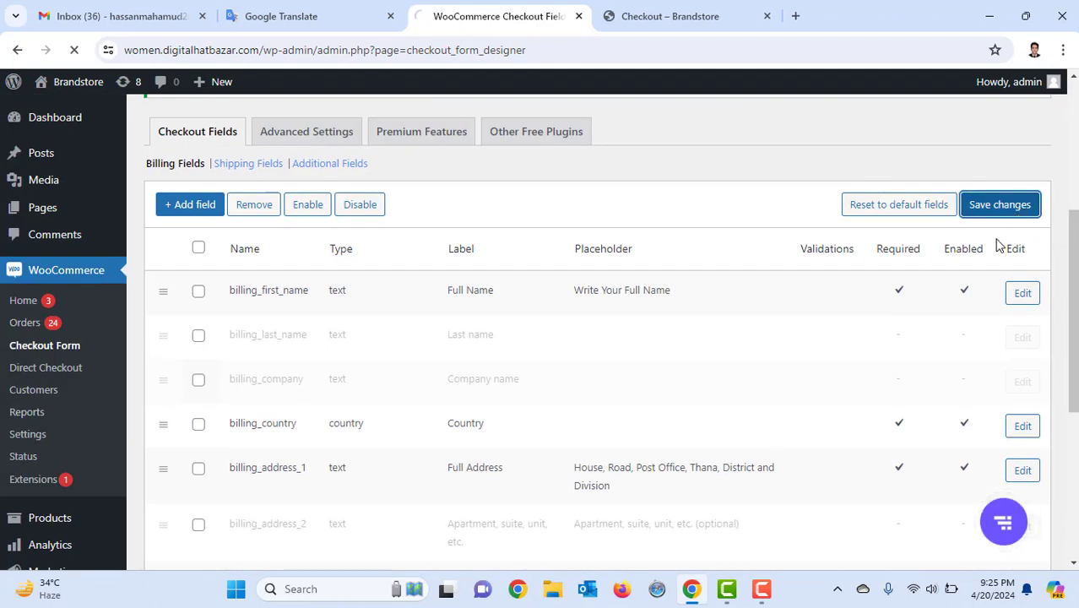
scroll(646, 386, down, 4)
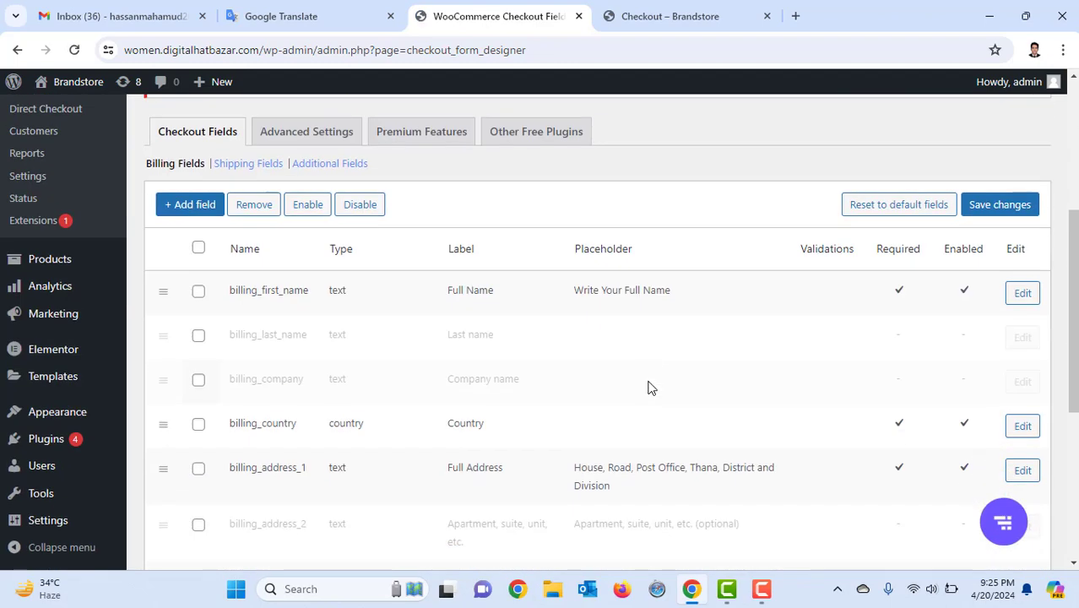
Go to the store's home page from the open checkout page and order the Light Brown Purse to reload the checkout
click(654, 9)
scroll(656, 343, up, 3)
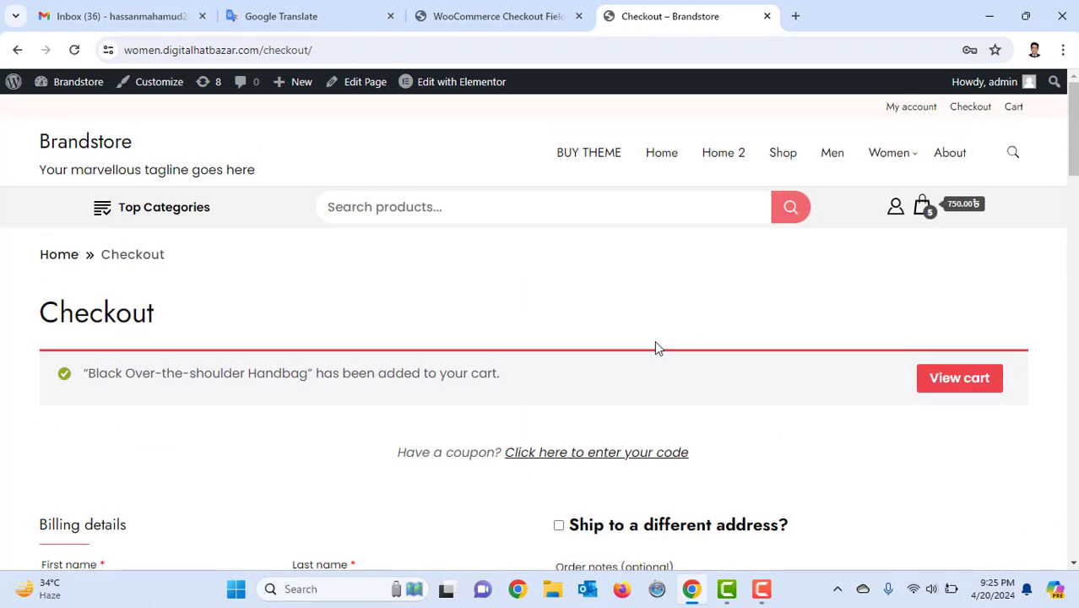
click(673, 158)
scroll(672, 332, down, 8)
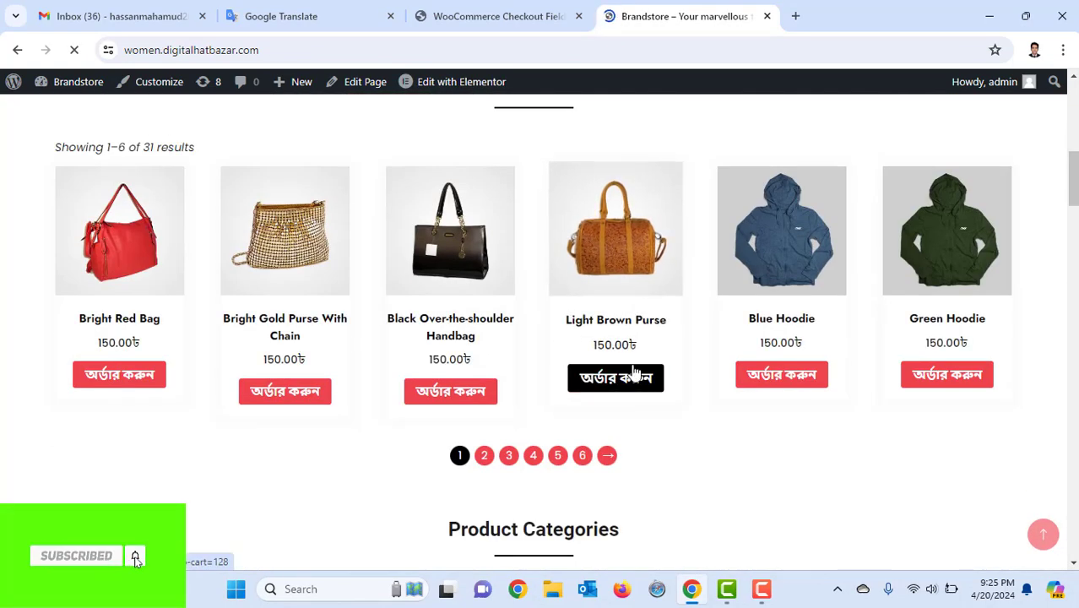
Examine the checkout page's billing details, from Full Name down to Phone, and the order summary below them
scroll(650, 410, down, 4)
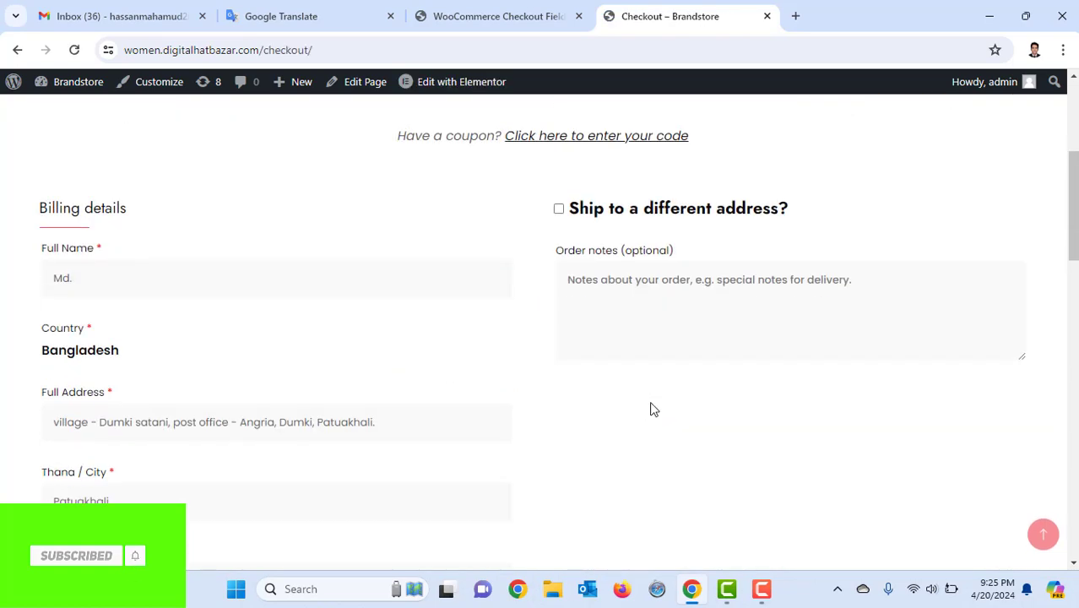
scroll(650, 410, down, 2)
scroll(650, 410, up, 2)
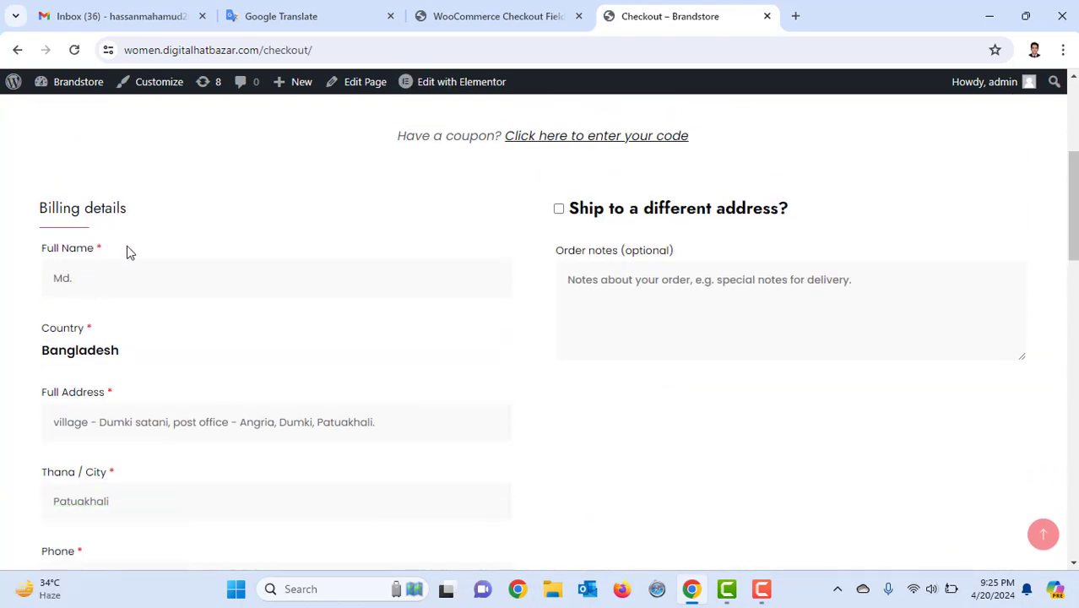
drag(126, 251, 43, 247)
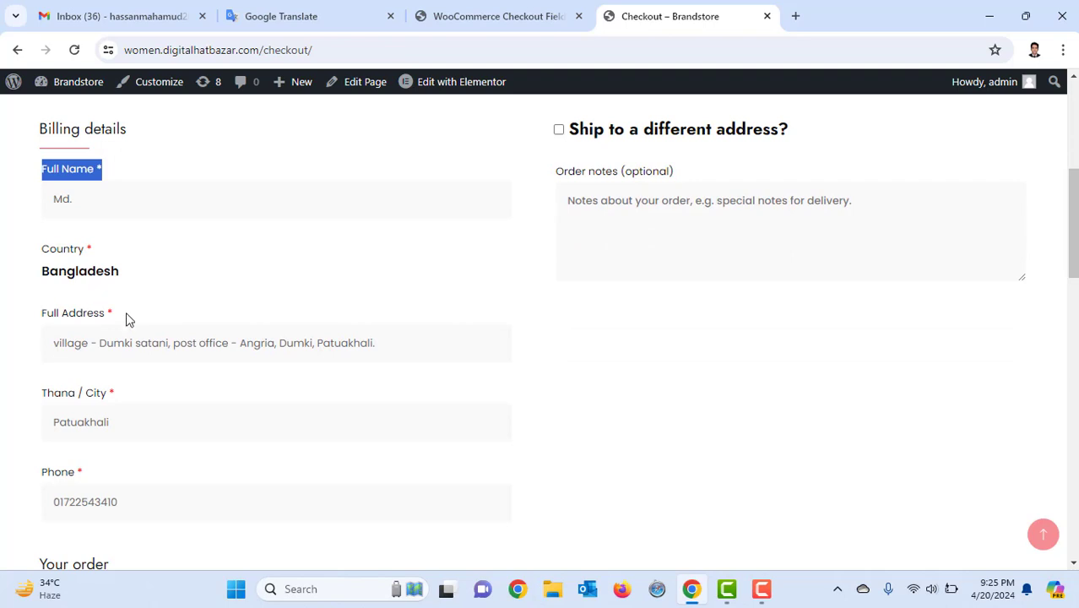
scroll(33, 244, down, 2)
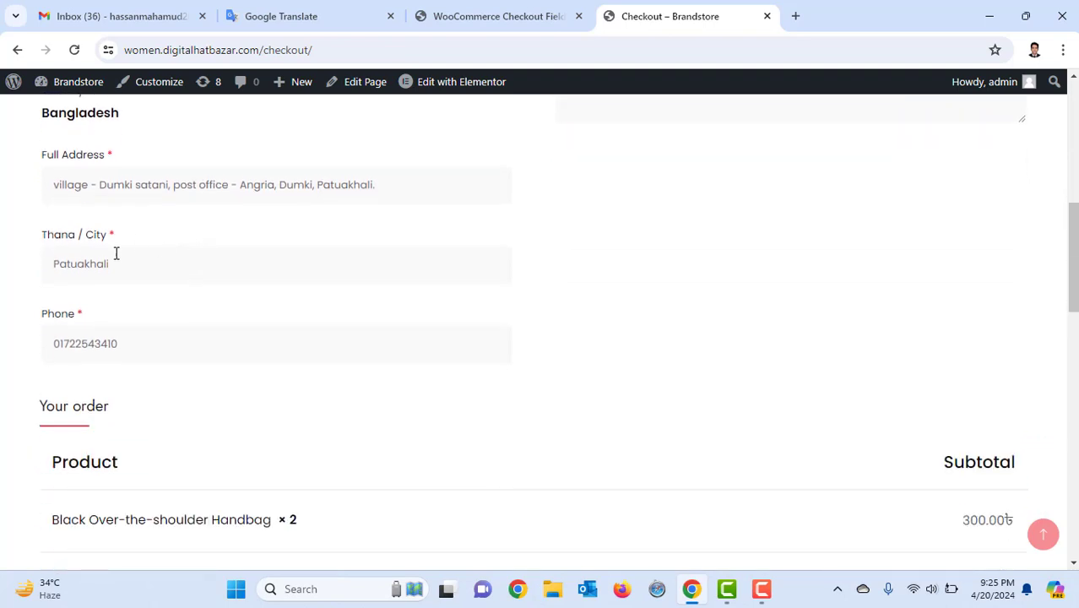
scroll(190, 374, up, 3)
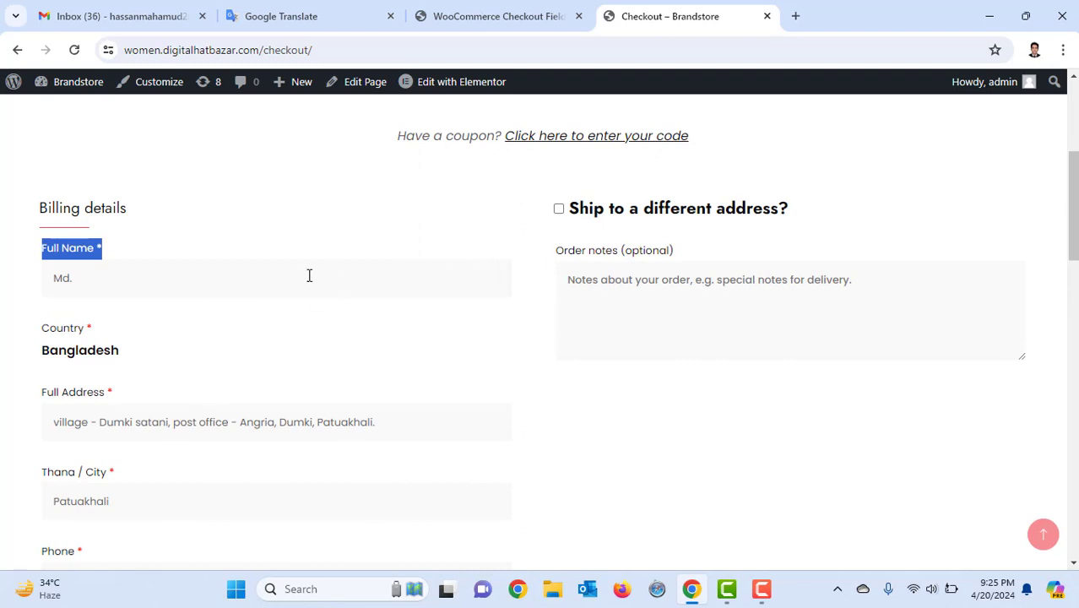
scroll(301, 318, up, 3)
drag(182, 252, 65, 241)
scroll(291, 359, down, 3)
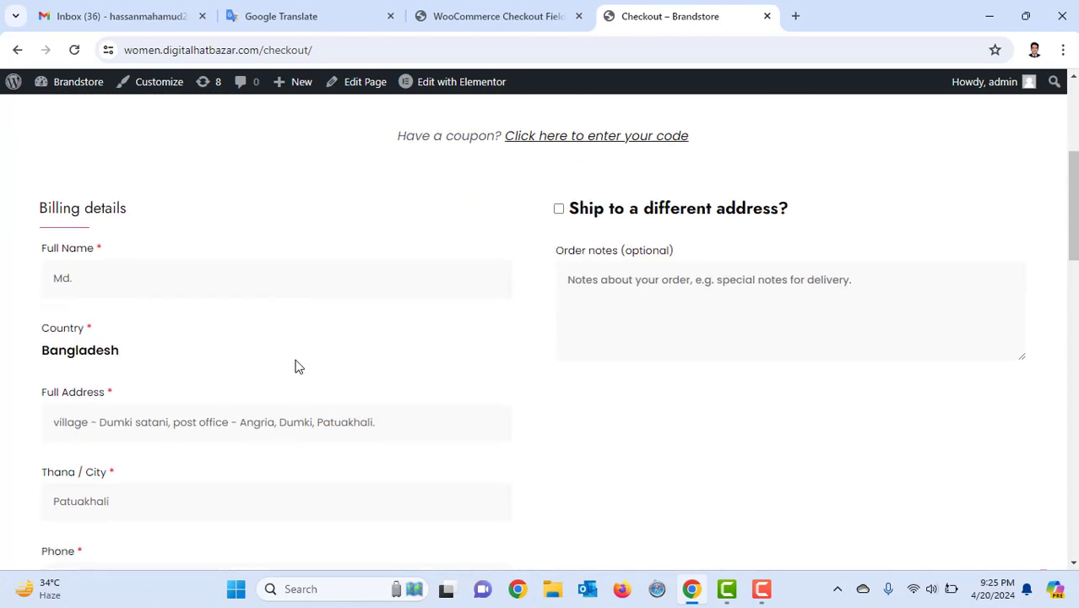
scroll(300, 363, down, 6)
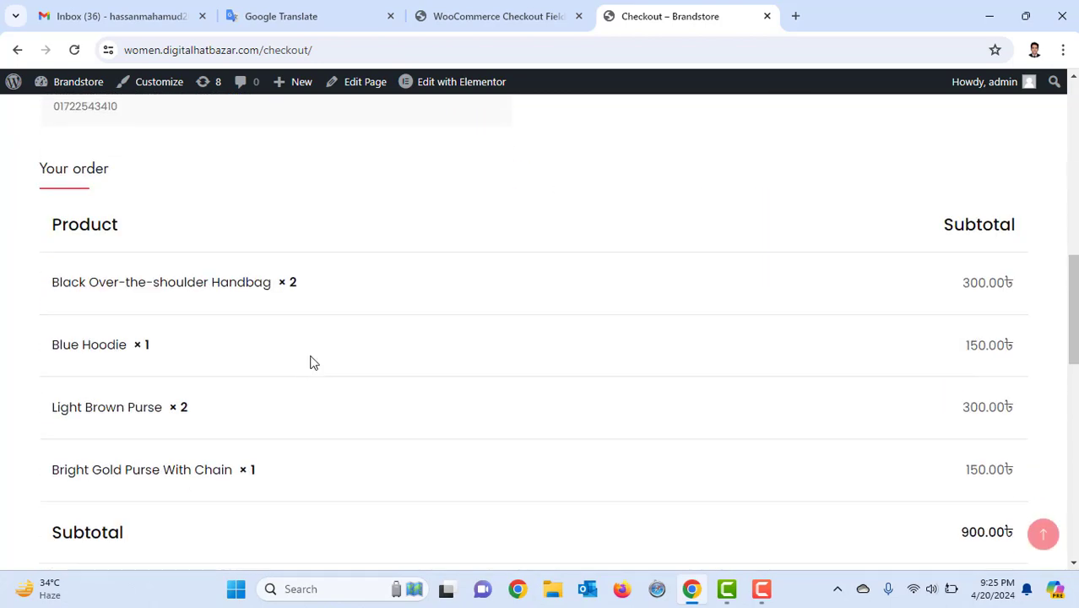